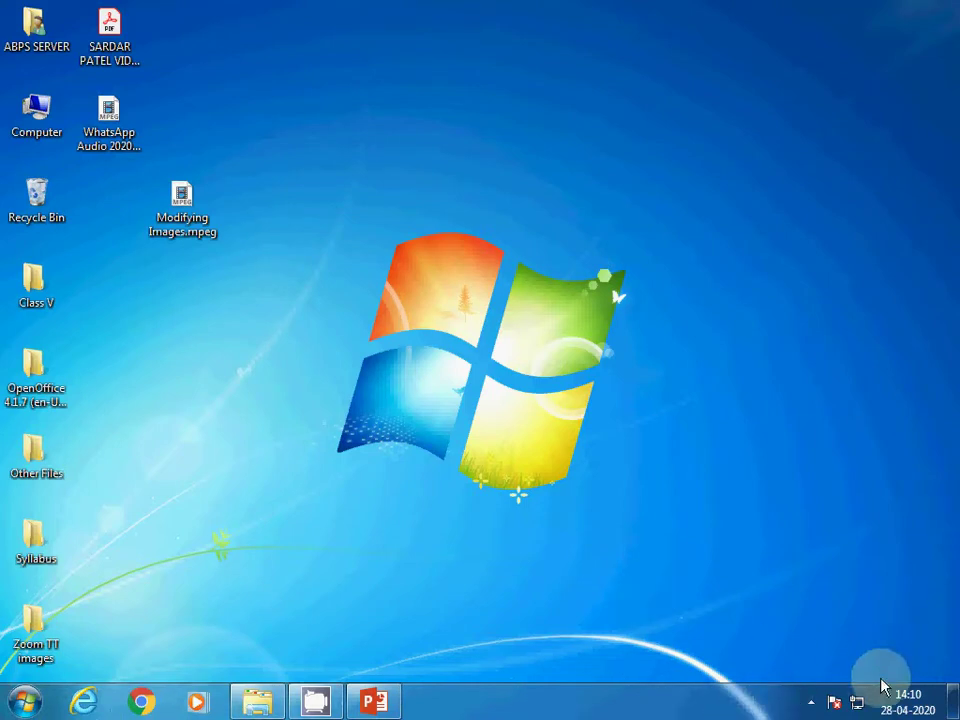
View the system calendar and clock, return to the slide show and reveal the Desktop slide's bullet about icons
left_click(912, 710)
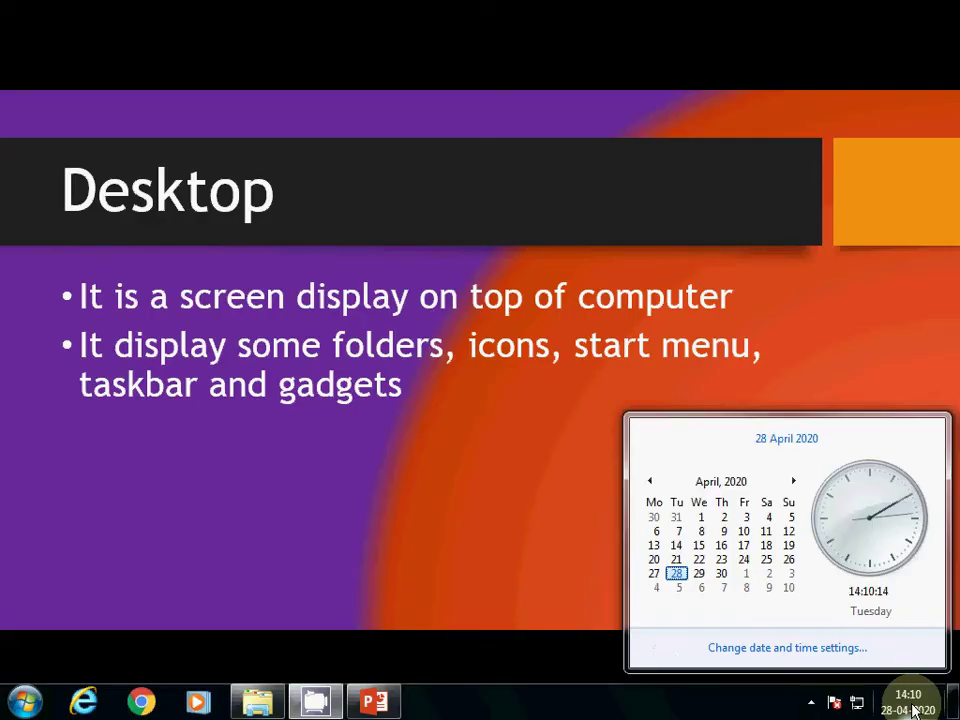
left_click(380, 437)
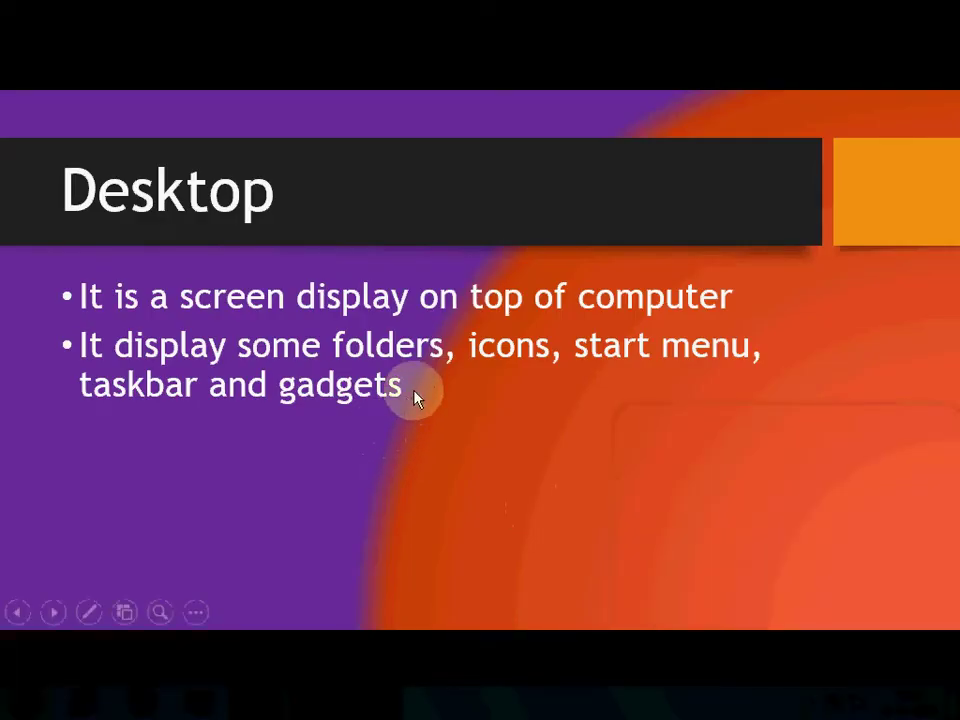
left_click(584, 372)
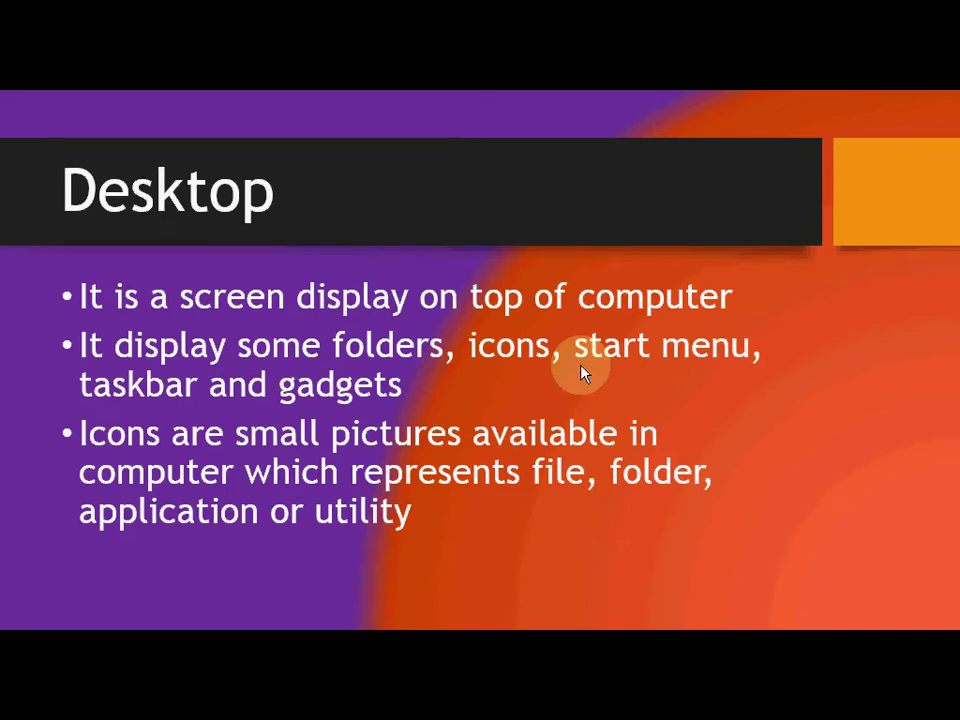
Show the desktop and point out its icons one by one, including Recycle Bin, Computer, the PDF file and the Class V and Other Files folders
key("super+d")
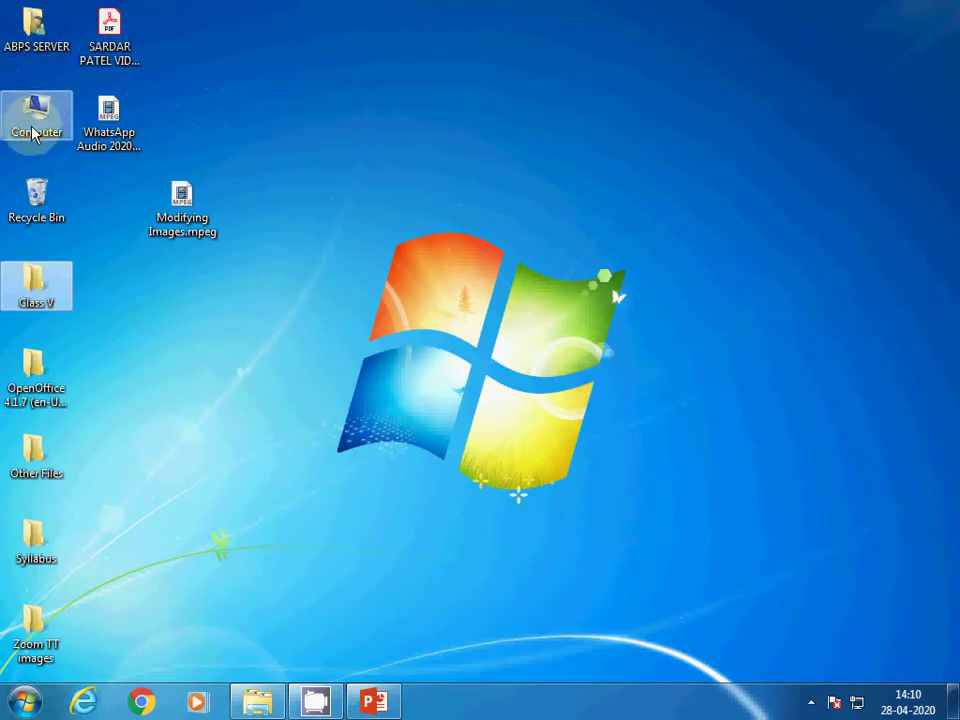
left_click(47, 203)
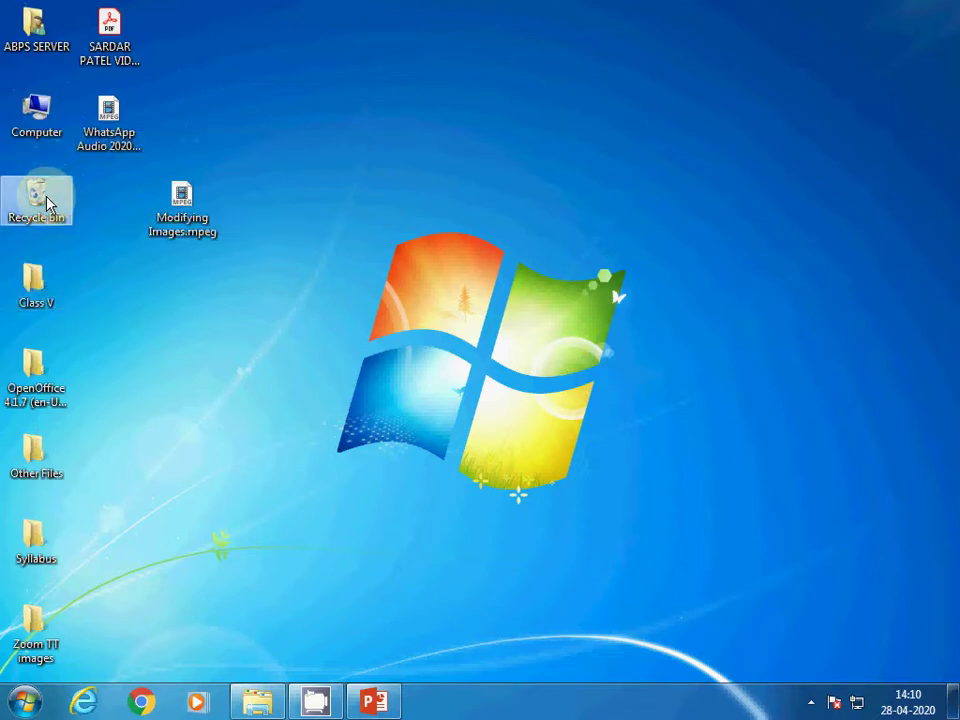
left_click(43, 279)
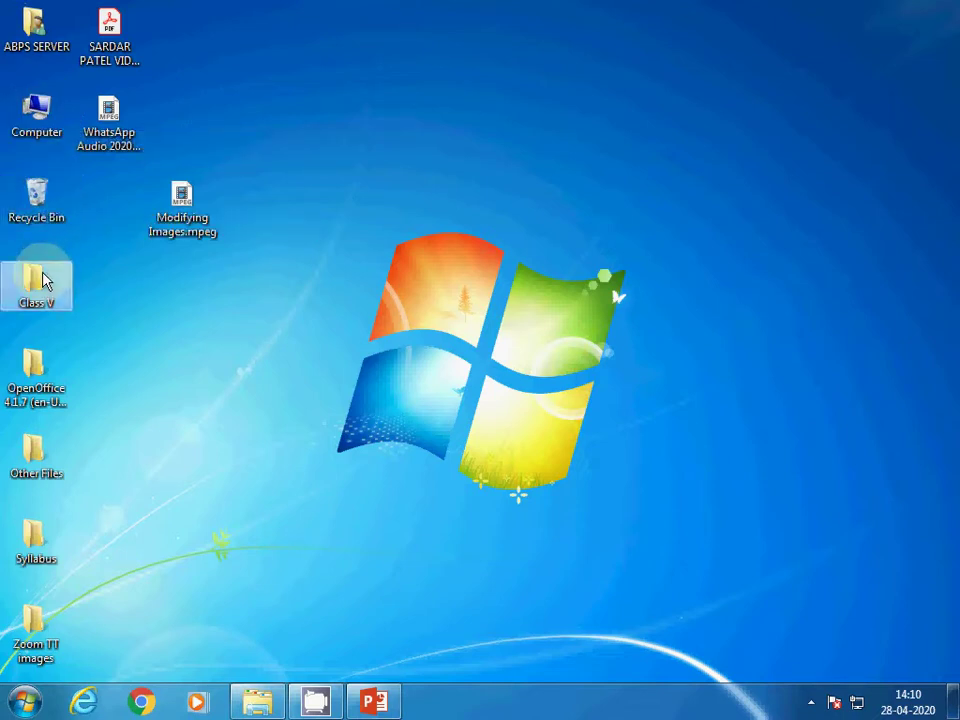
left_click(35, 210)
left_click(30, 112)
left_click(34, 30)
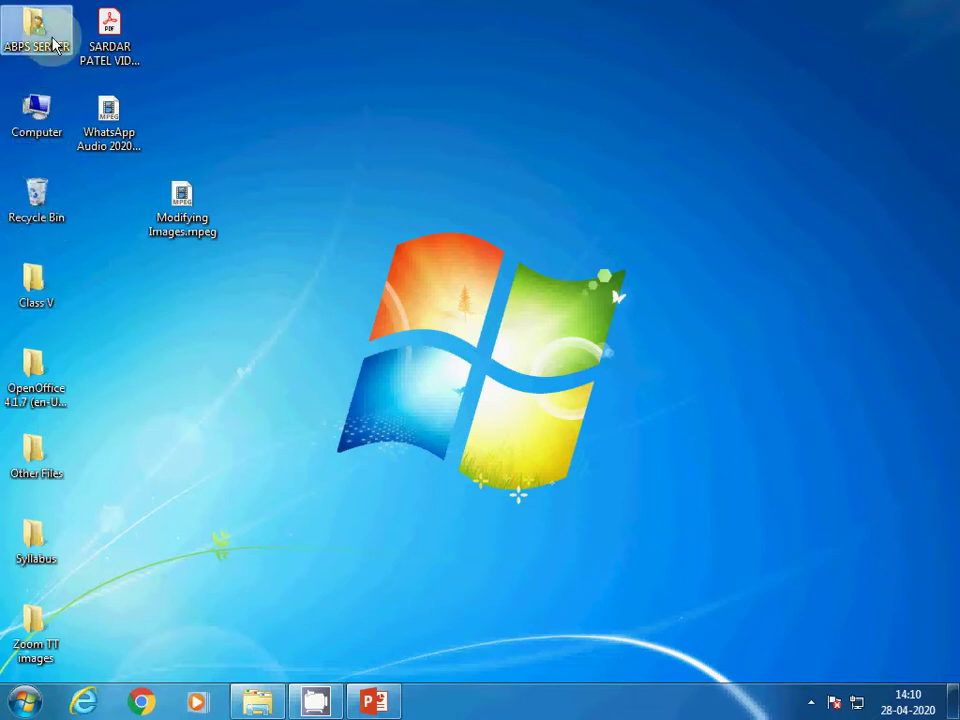
left_click(100, 36)
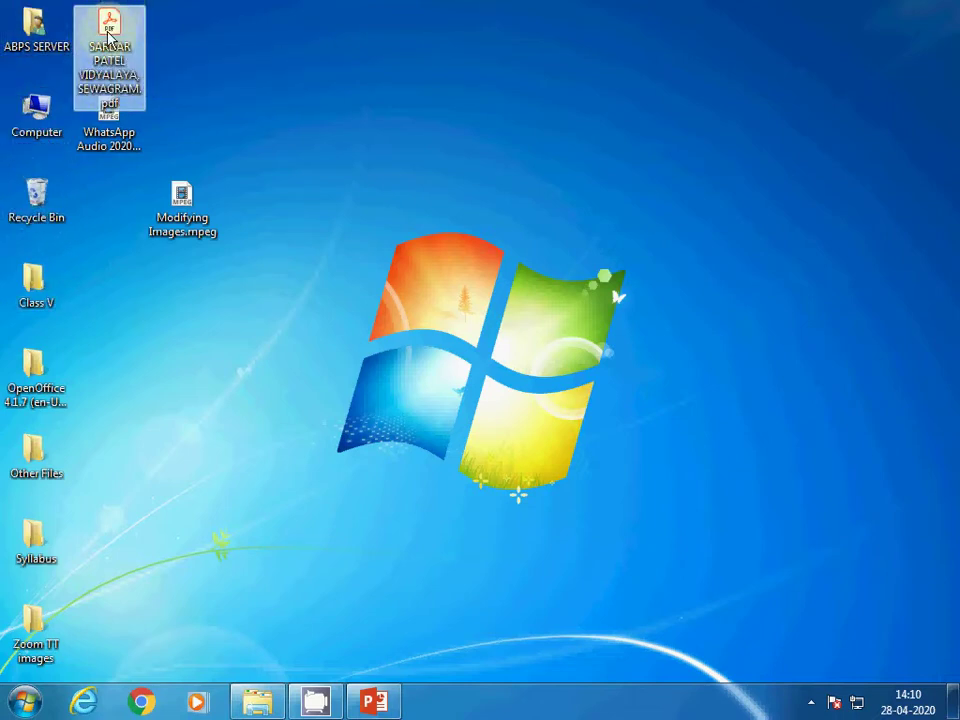
left_click(157, 106)
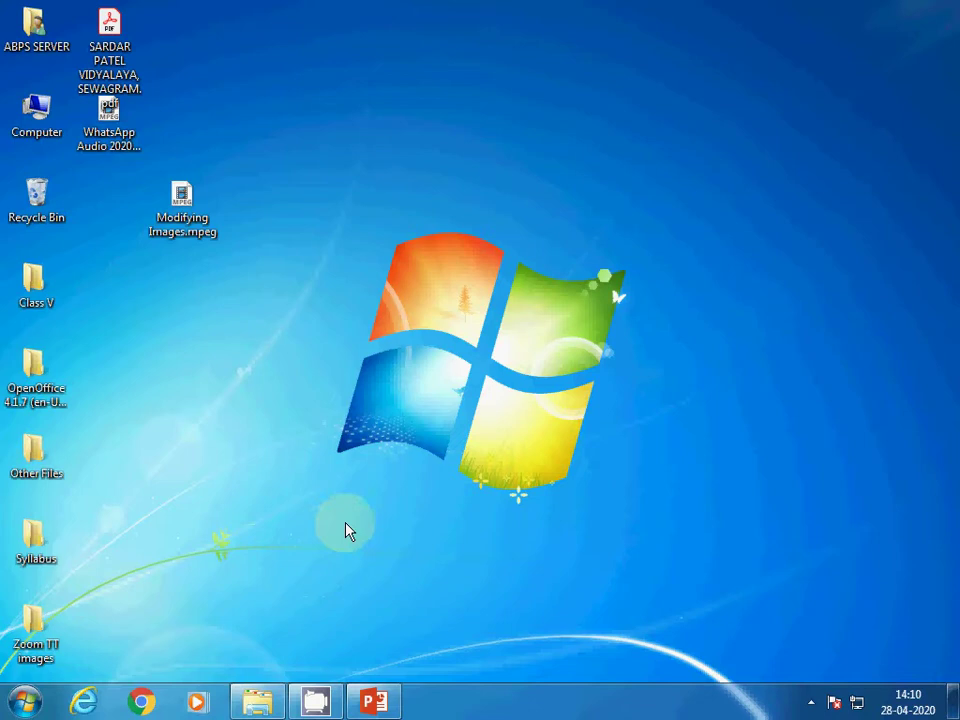
left_click(37, 308)
left_click(32, 373)
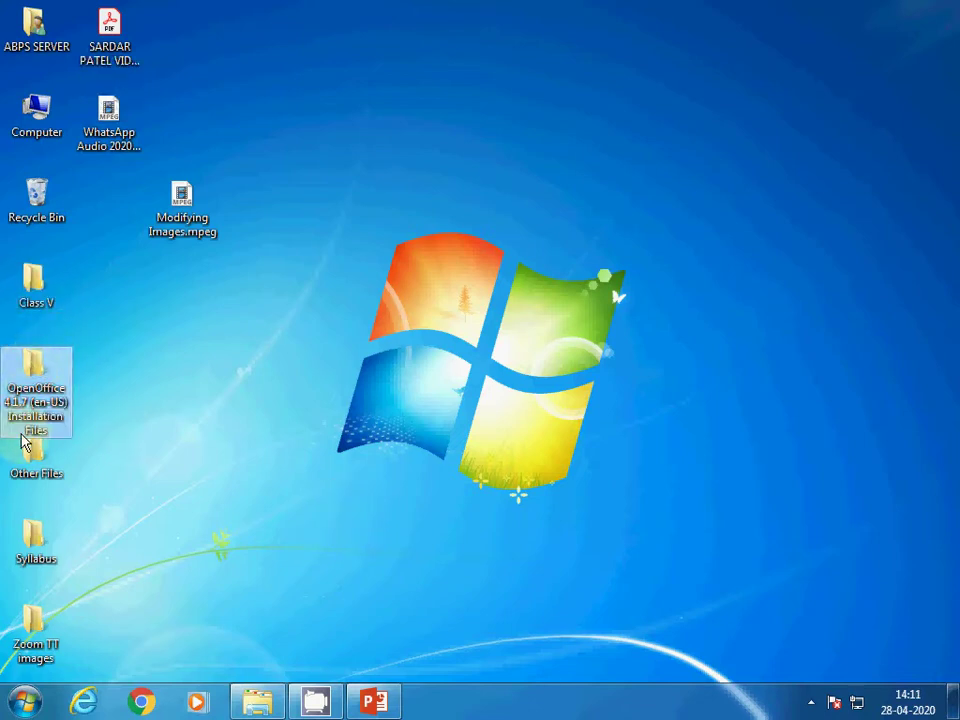
left_click(25, 470)
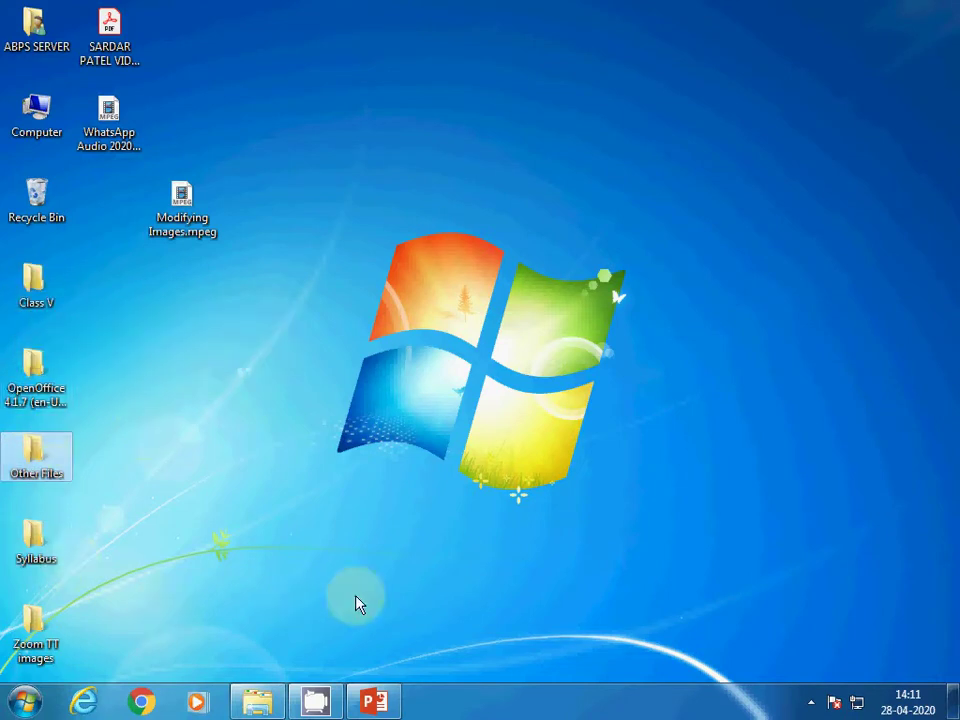
Return to the slide show and advance to the Desktop Properties slide about wallpaper
left_click(378, 704)
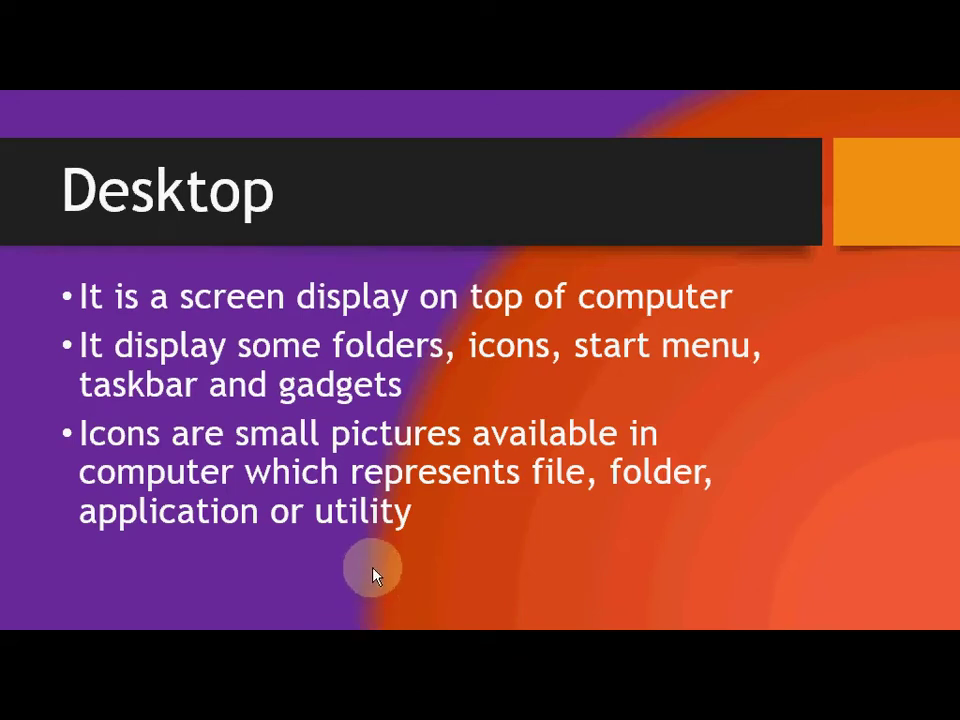
left_click(373, 568)
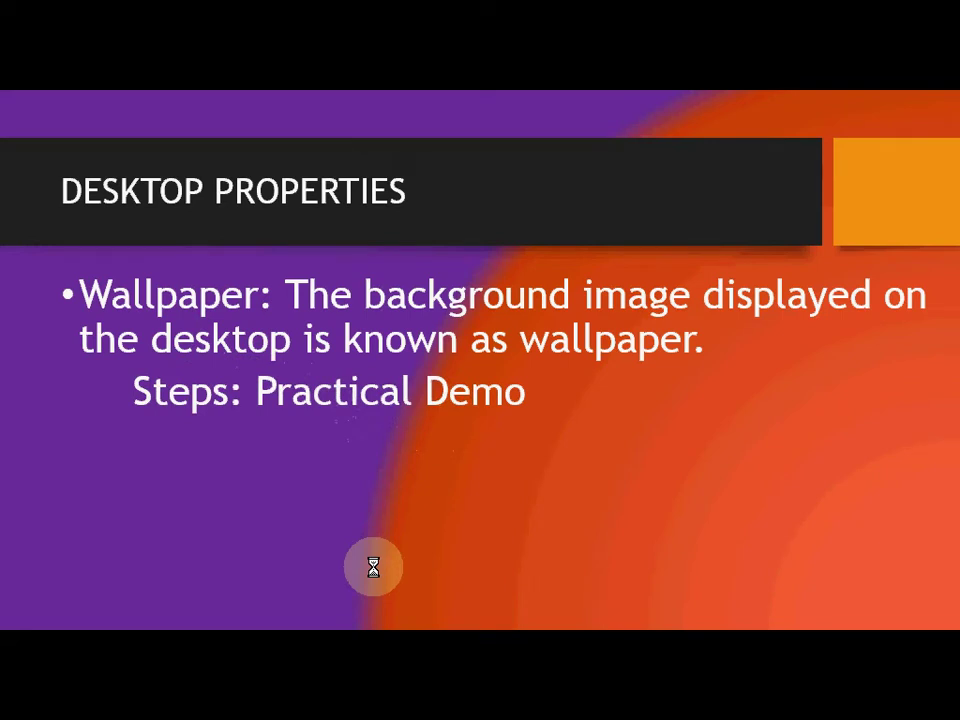
Show the desktop and open its Personalization settings
key("super+d")
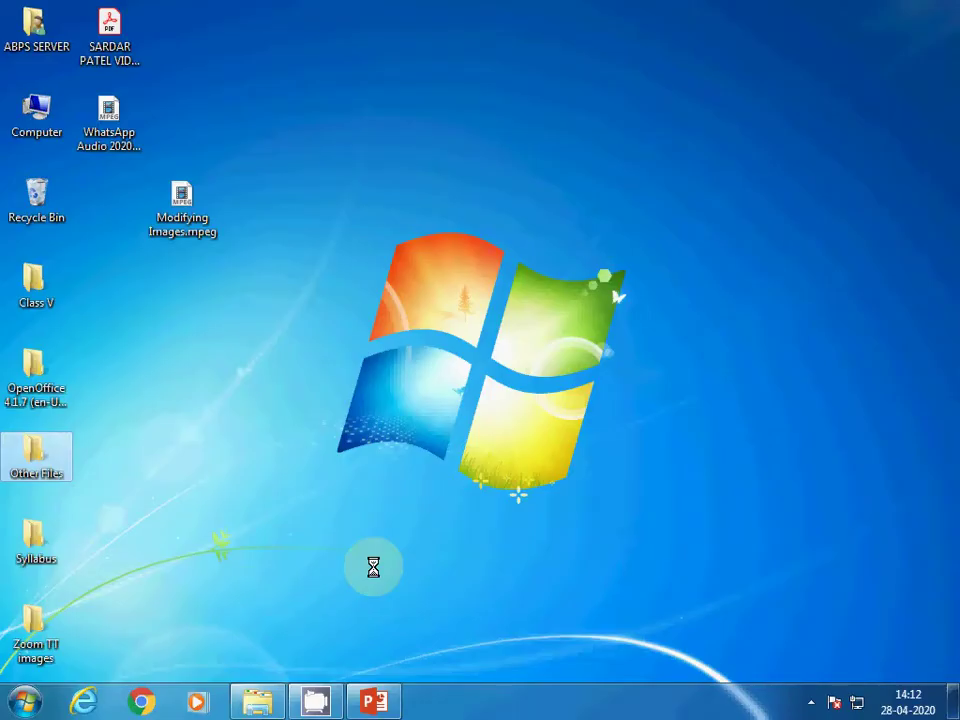
right_click(560, 163)
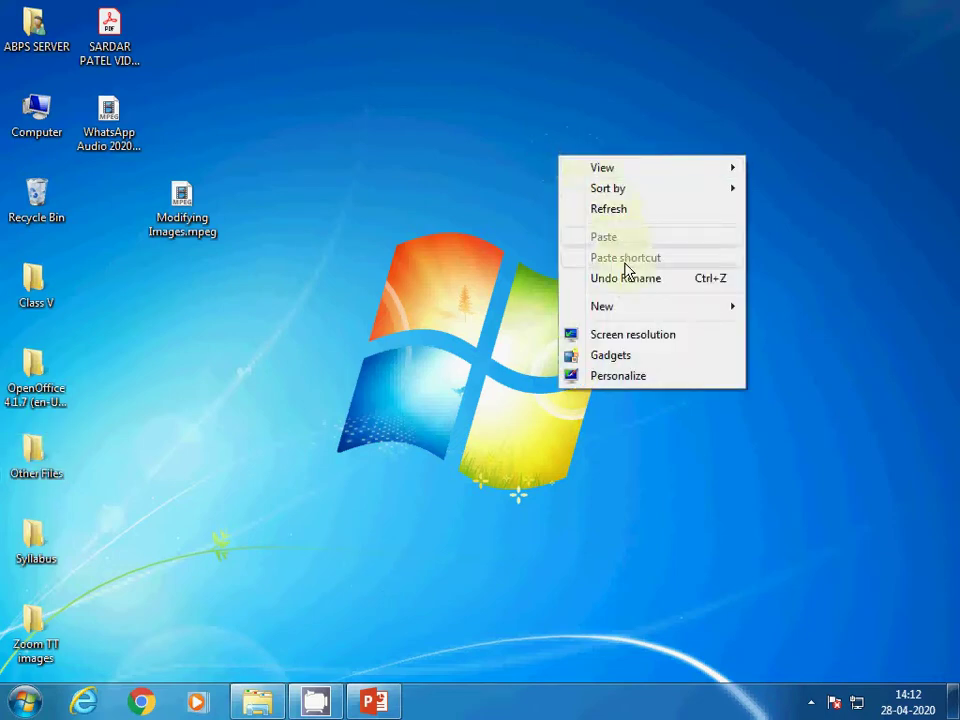
left_click(489, 154)
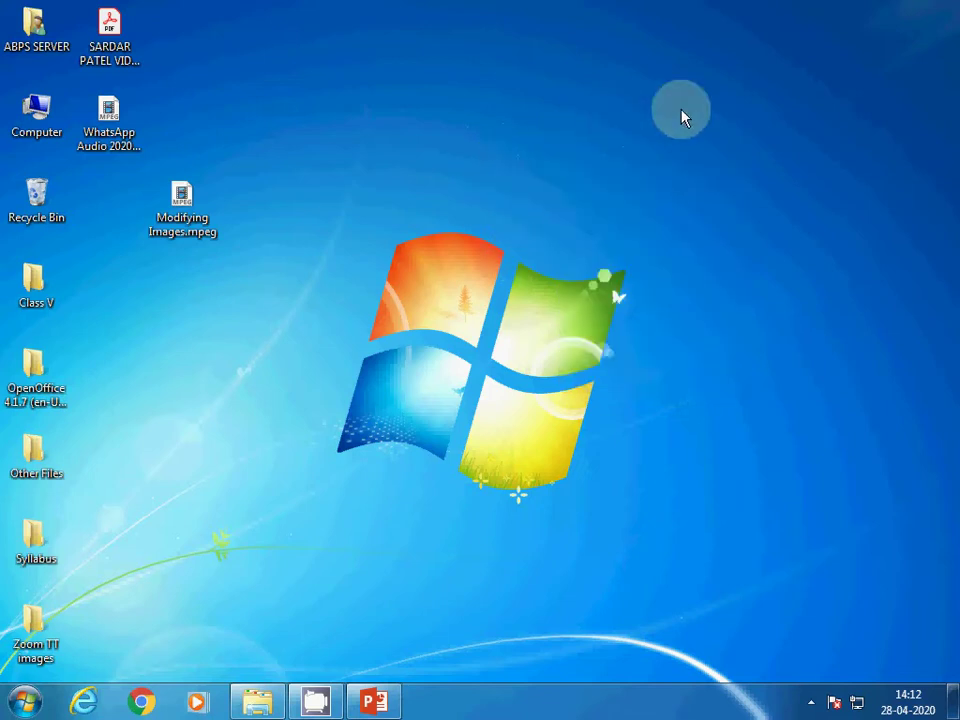
right_click(741, 120)
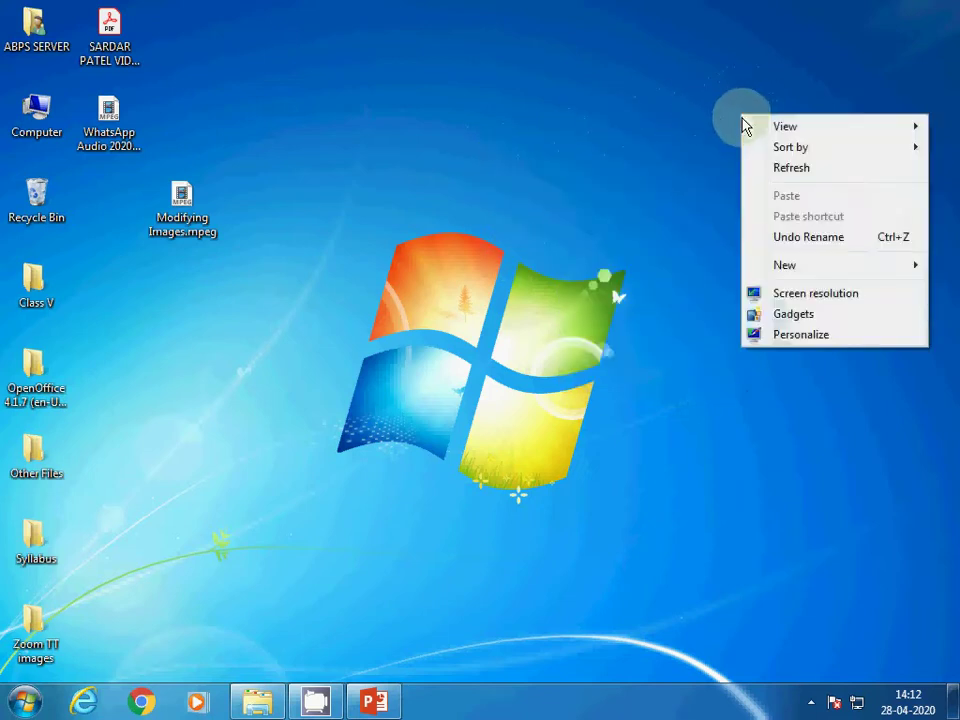
mouse_move(759, 133)
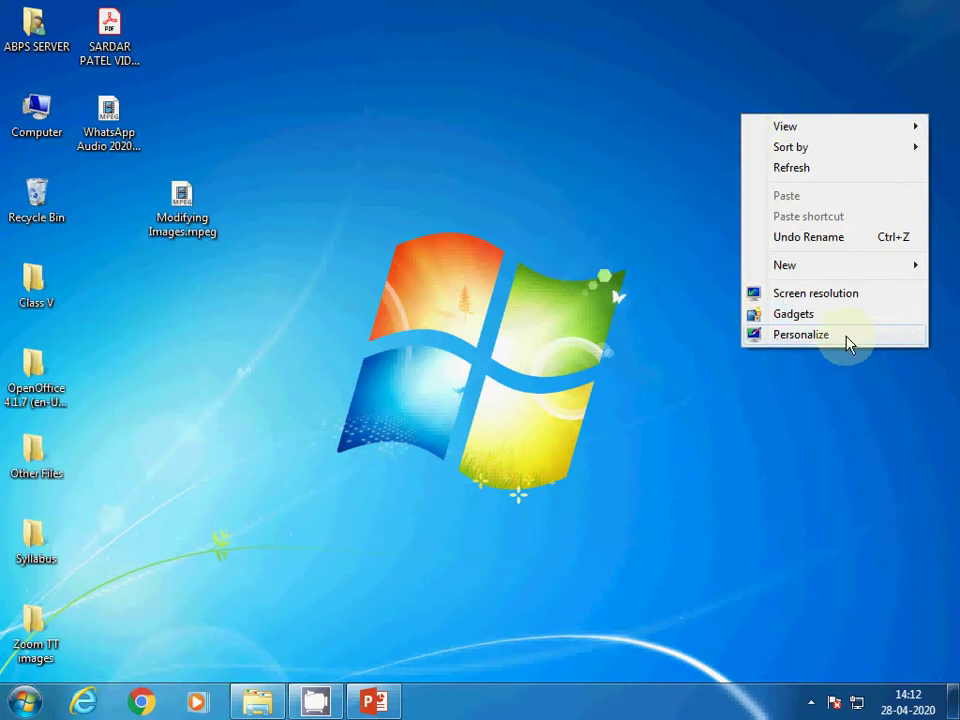
left_click(797, 336)
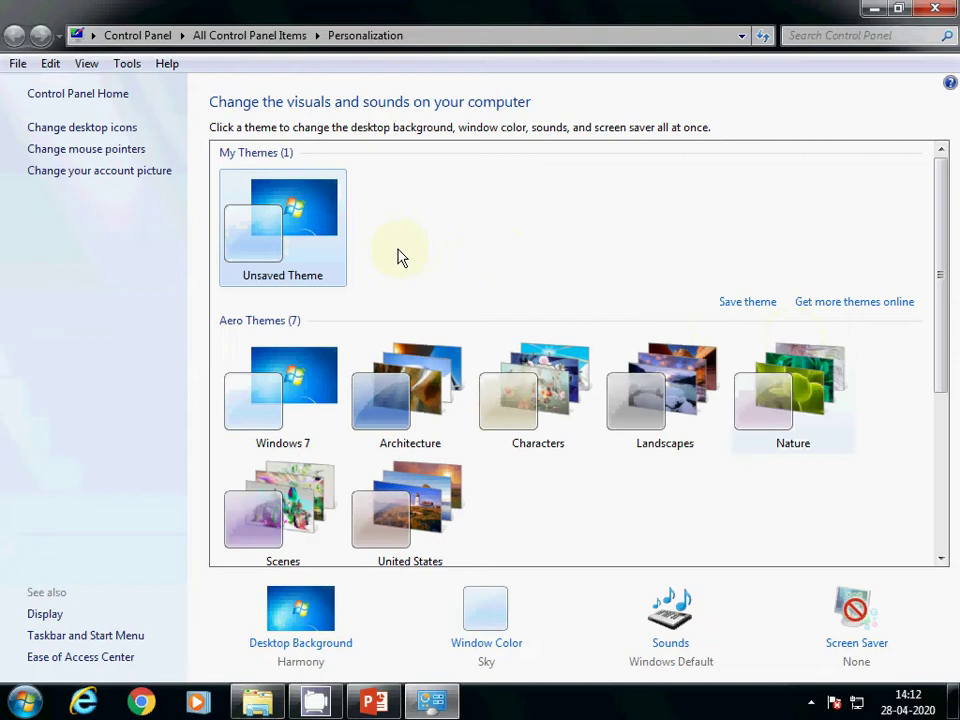
Look through the available themes, covering the Aero Themes and the Basic and High Contrast Themes
scroll(398, 257, "down", 1)
scroll(398, 257, "down", 1)
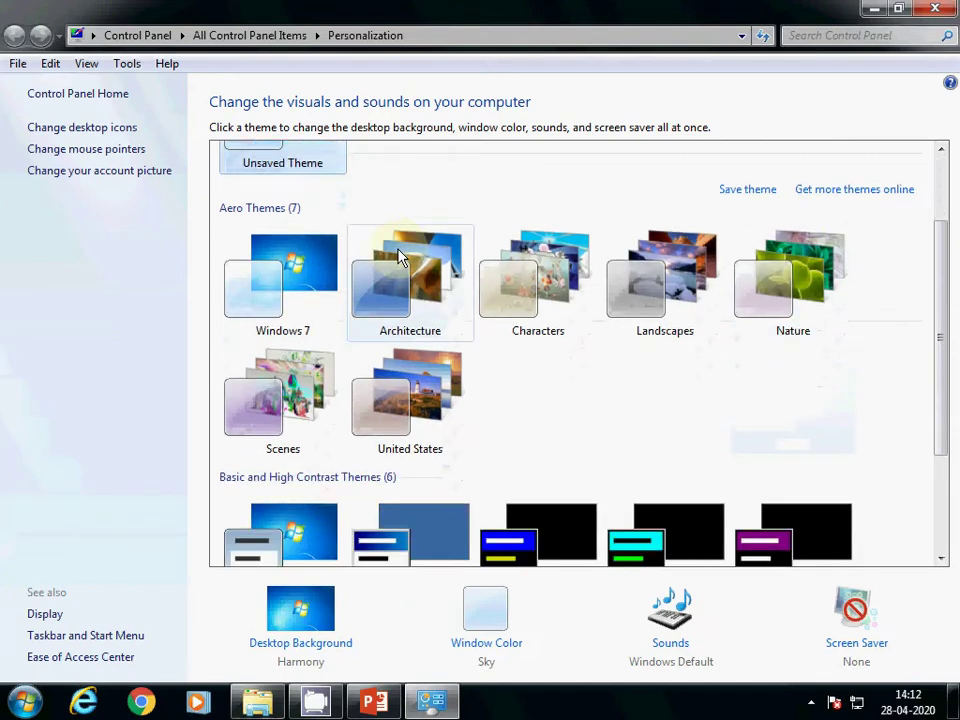
scroll(259, 230, "up", 1)
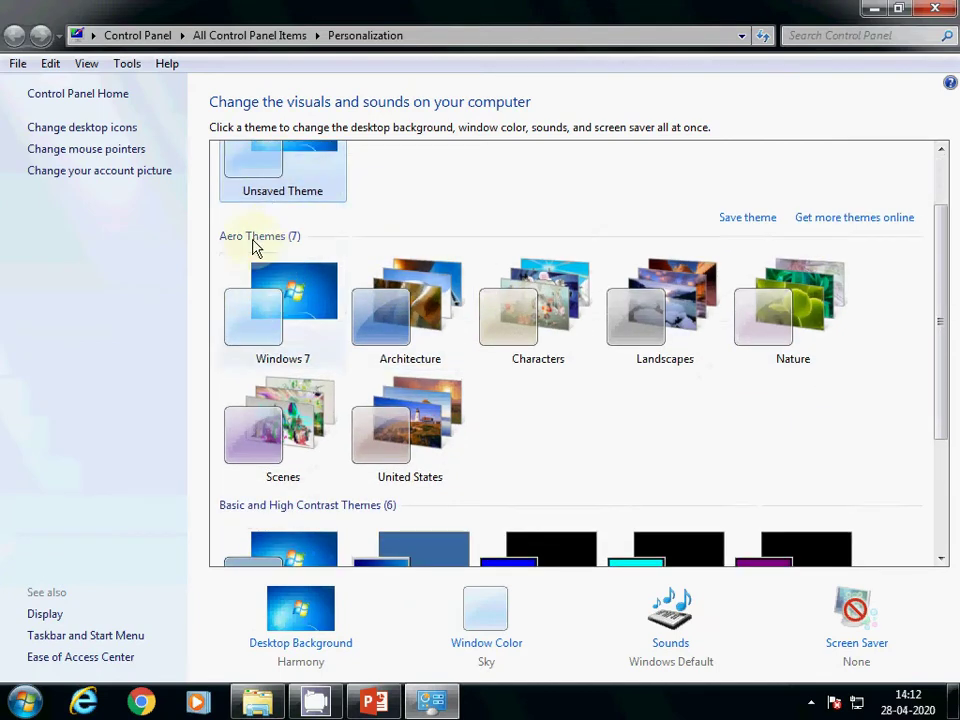
scroll(253, 246, "up", 1)
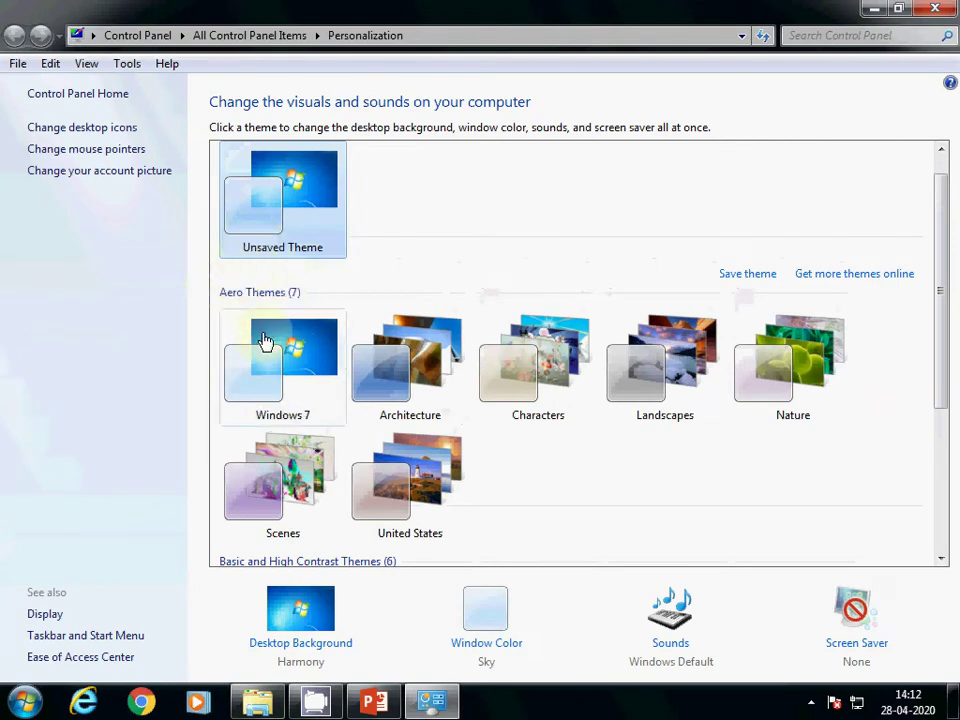
scroll(268, 450, "down", 1)
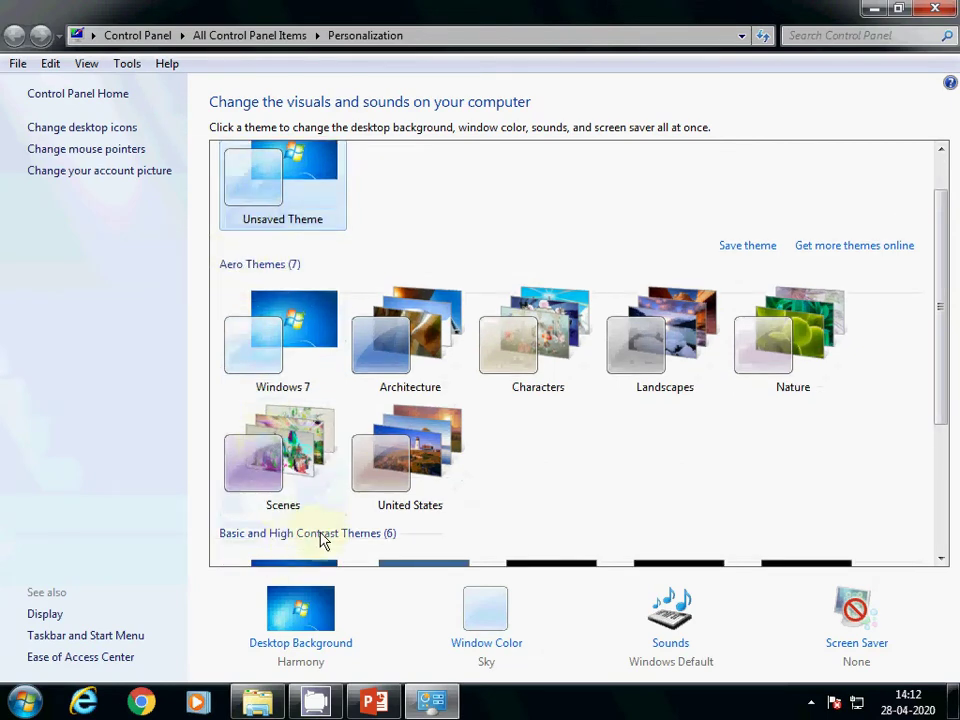
scroll(339, 499, "down", 4)
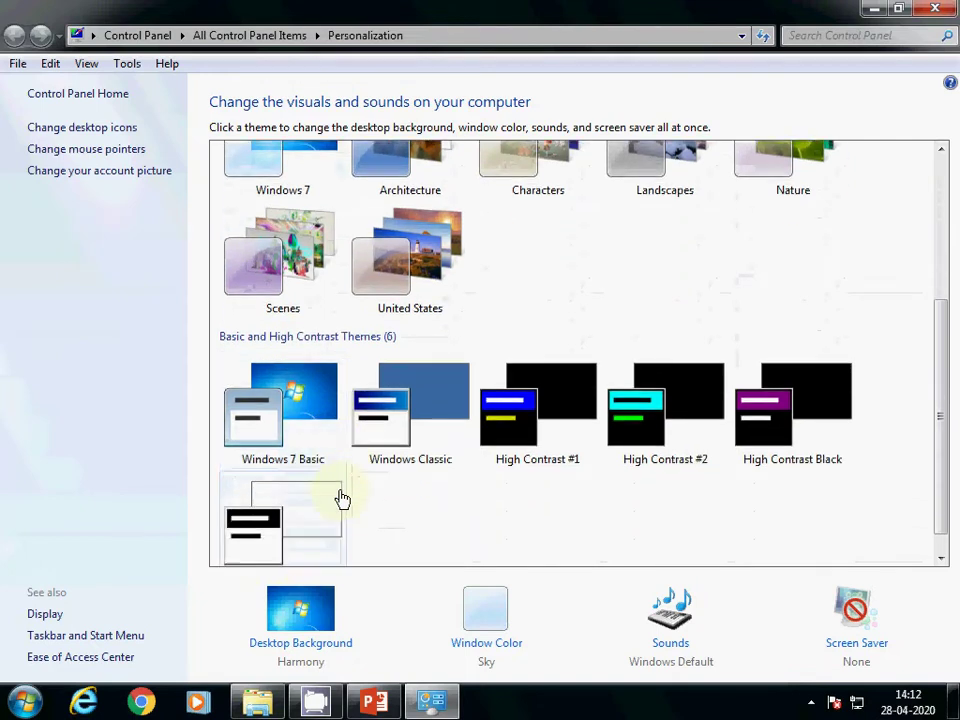
scroll(341, 498, "up", 1)
scroll(341, 498, "down", 3)
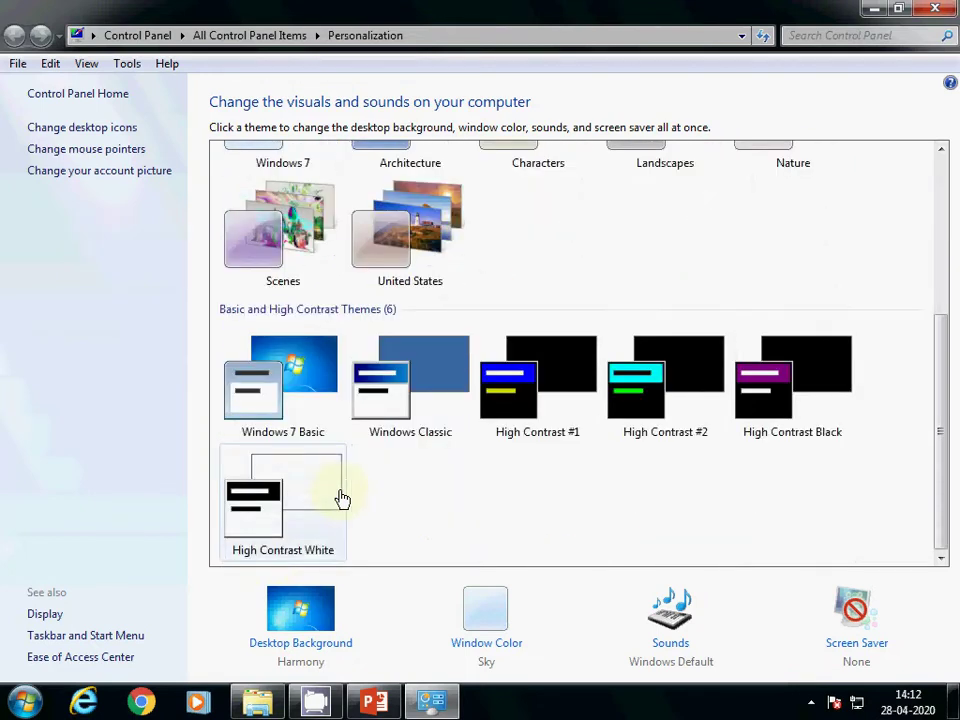
scroll(341, 498, "up", 3)
scroll(341, 498, "up", 4)
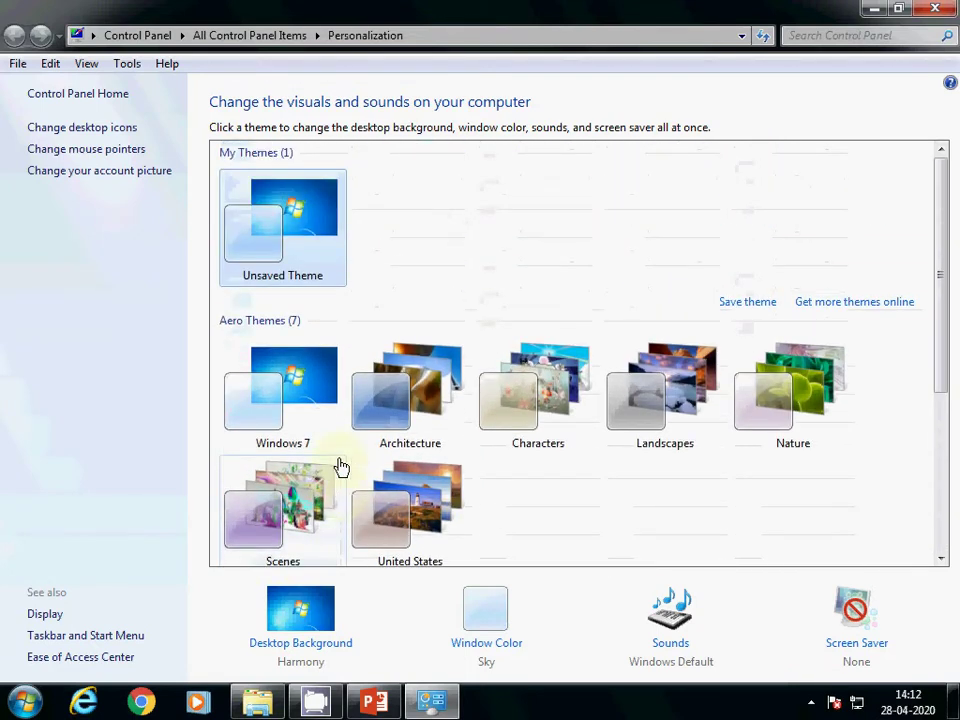
Apply the Architecture Aero theme and minimize the open windows to view its wallpaper on the desktop
left_click(420, 397)
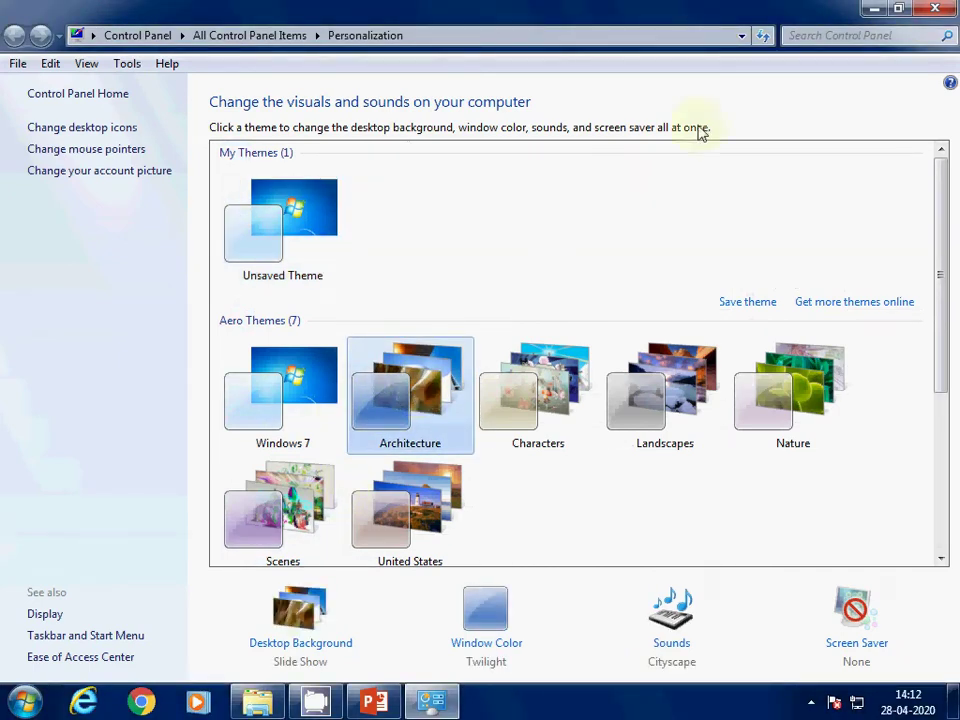
left_click(873, 8)
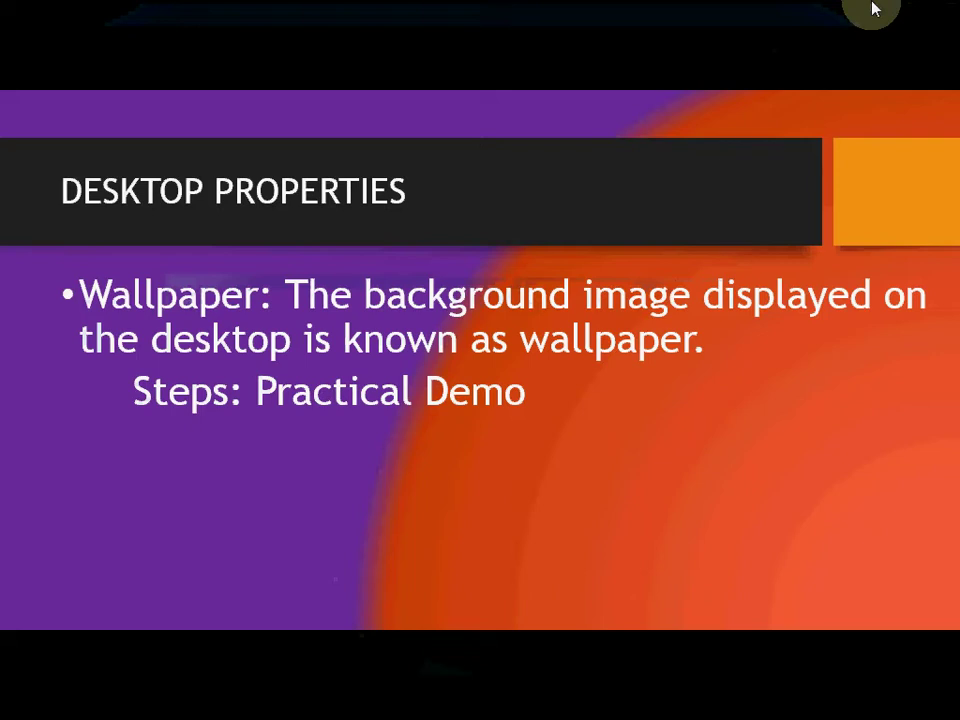
left_click(873, 8)
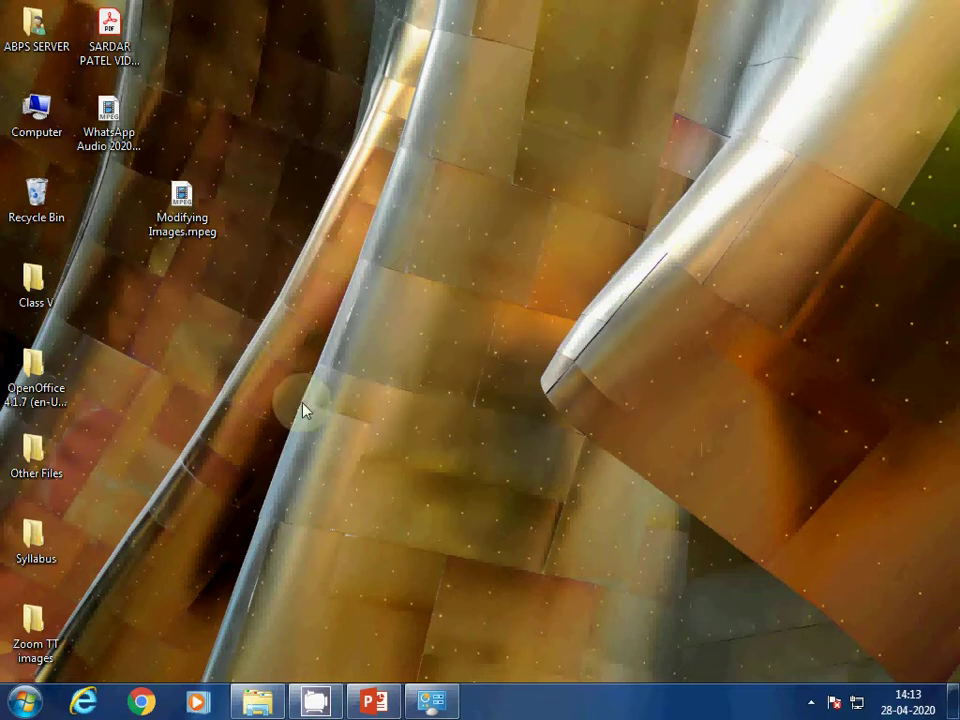
Reopen the desktop's Personalization settings, apply the Characters Aero theme and show the desktop with its new wallpaper
left_click(435, 711)
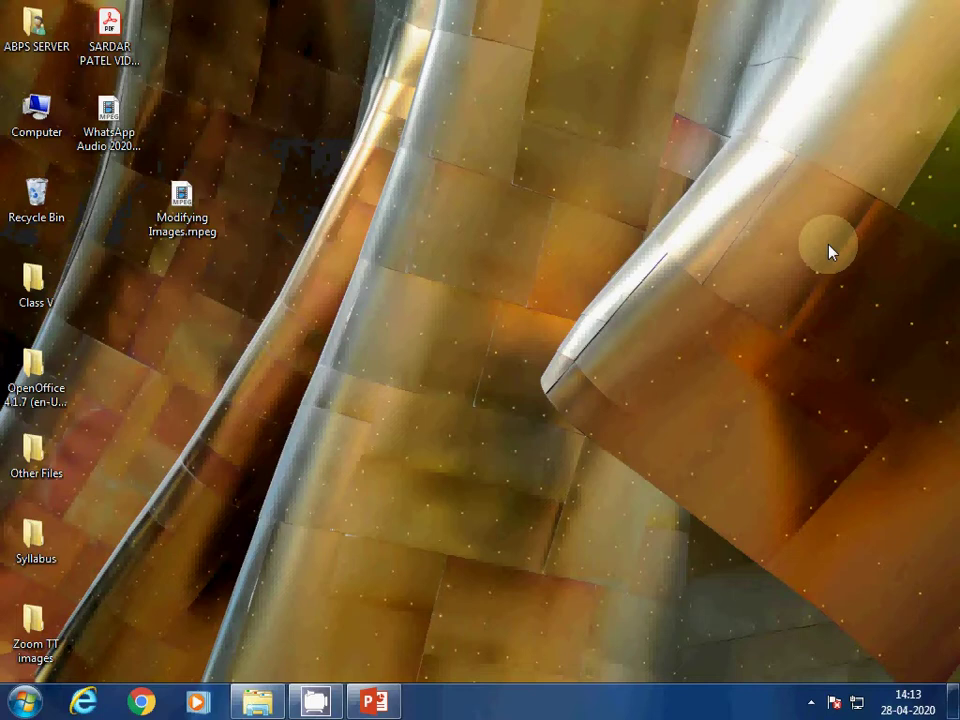
right_click(560, 205)
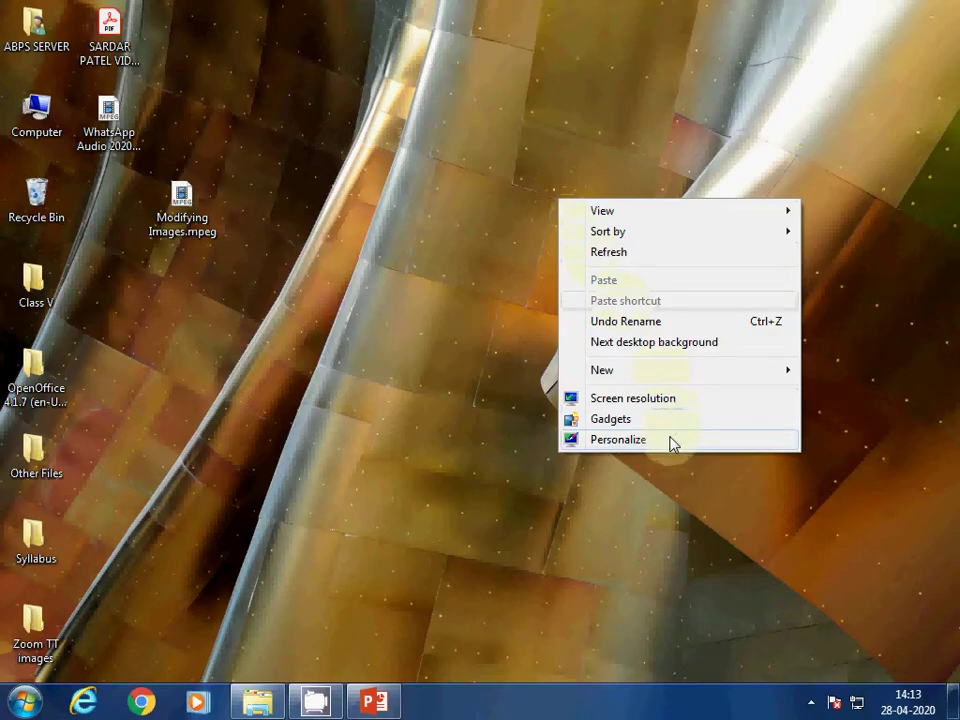
left_click(618, 440)
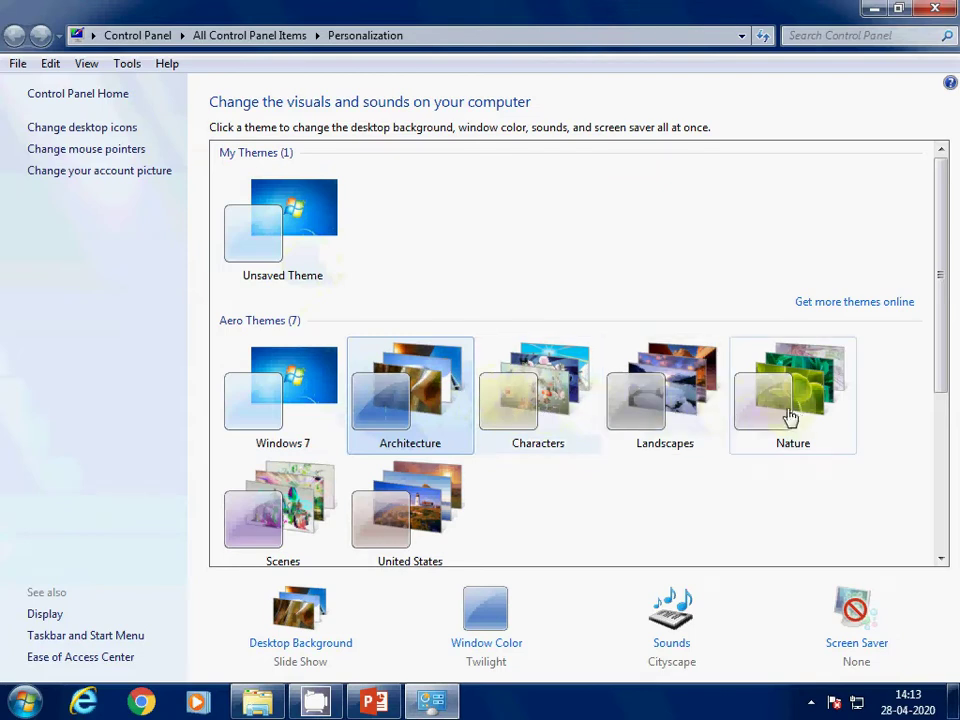
left_click(541, 408)
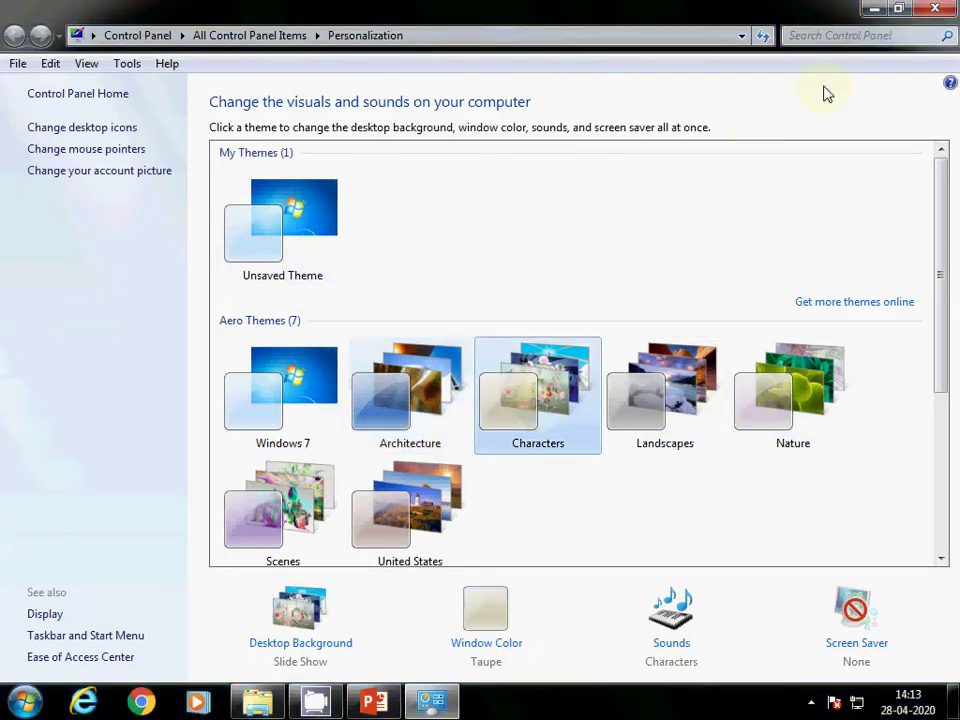
left_click(872, 9)
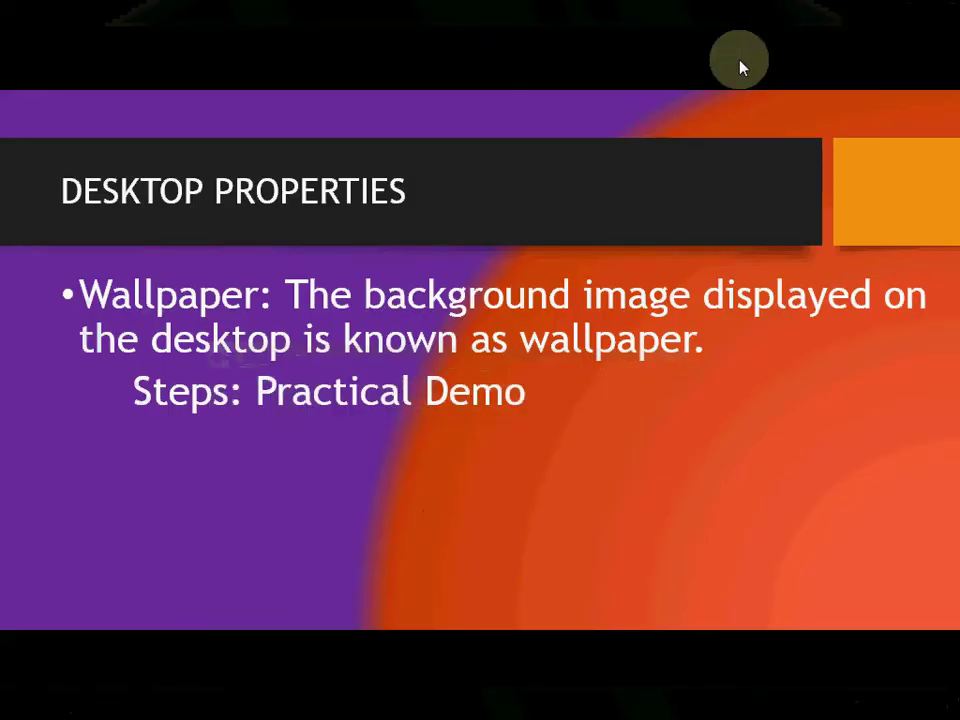
key("super+d")
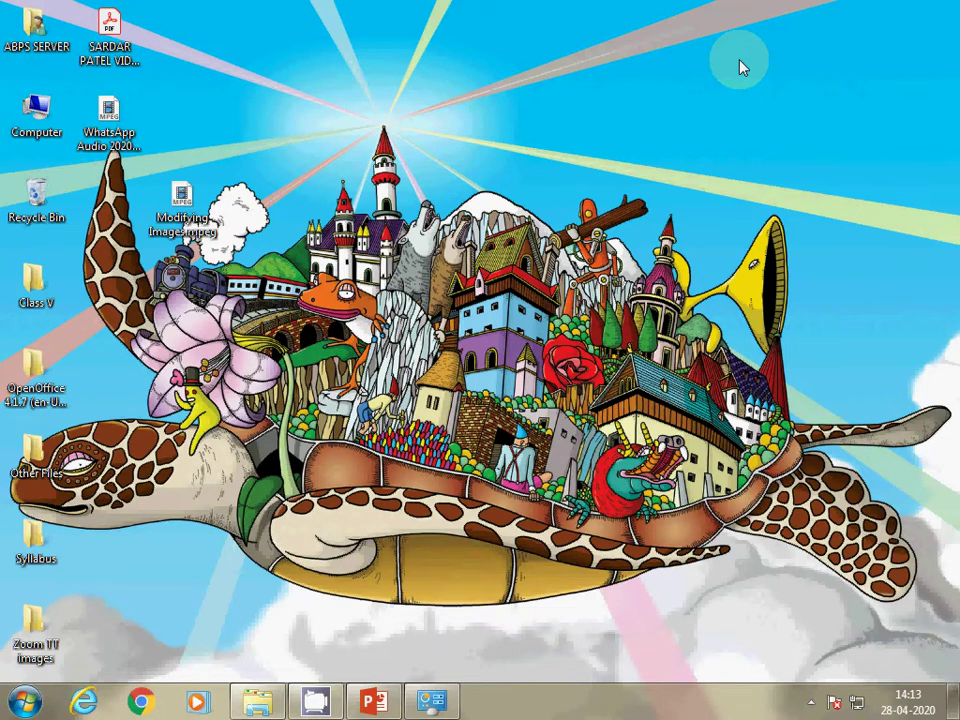
Open the Desktop Background settings from Personalization and look through the available wallpaper pictures
left_click(437, 703)
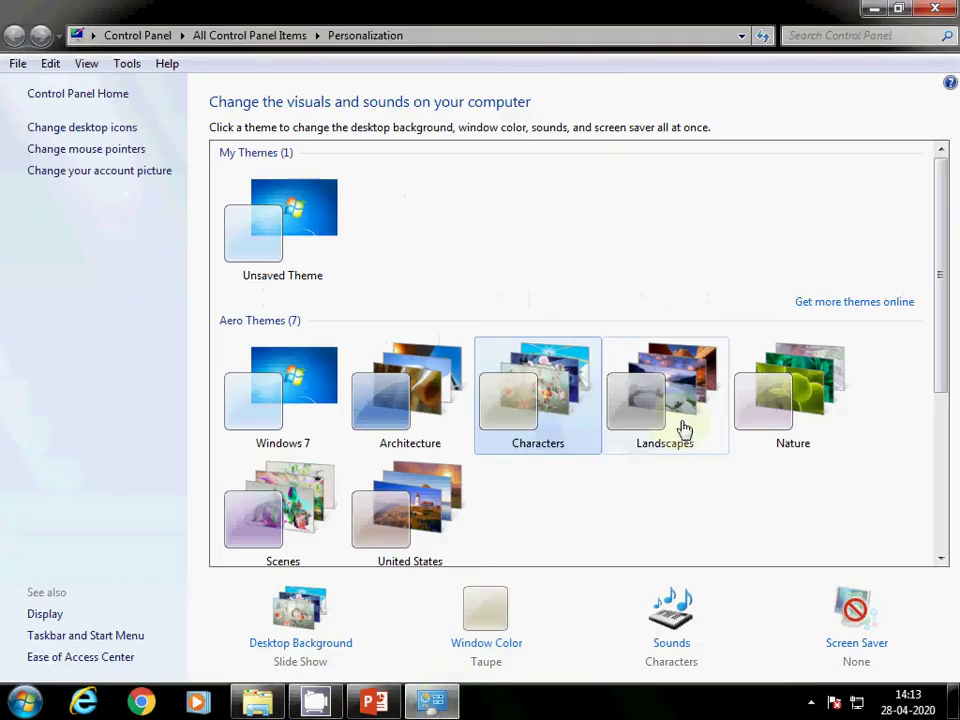
left_click(321, 645)
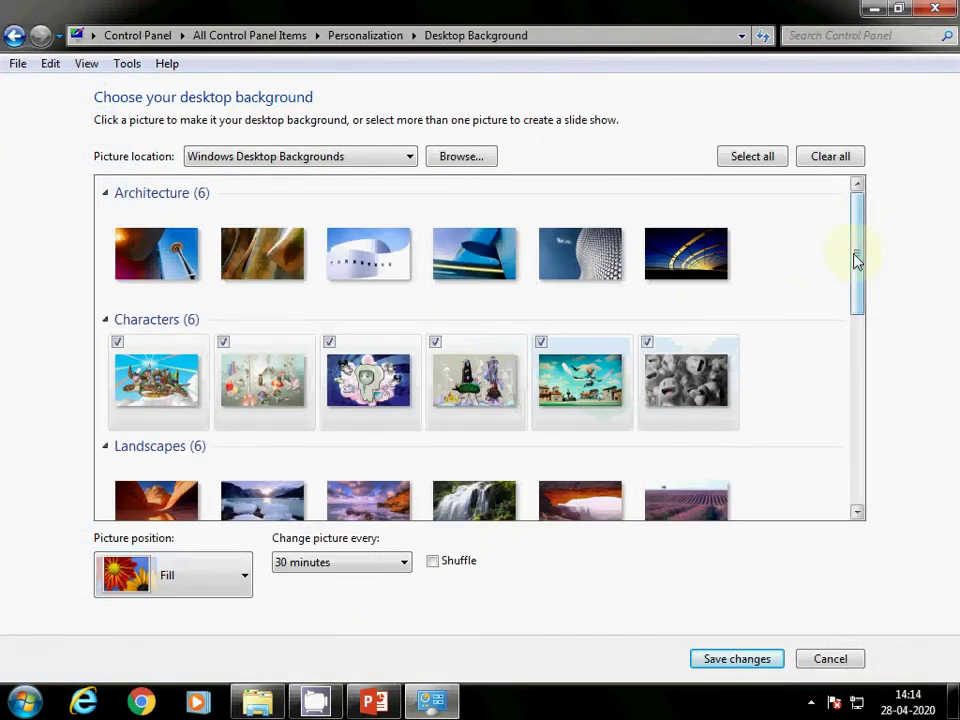
left_click_drag(855, 257, 817, 200)
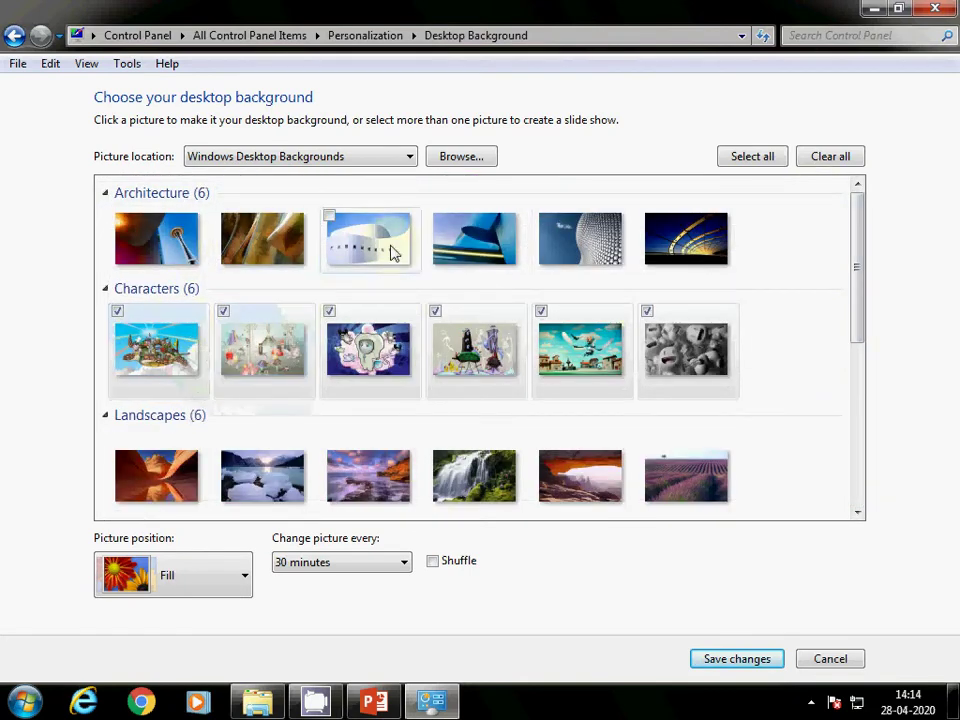
Browse for a picture folder, looking through the folders on Local Disk (D:)
left_click(477, 156)
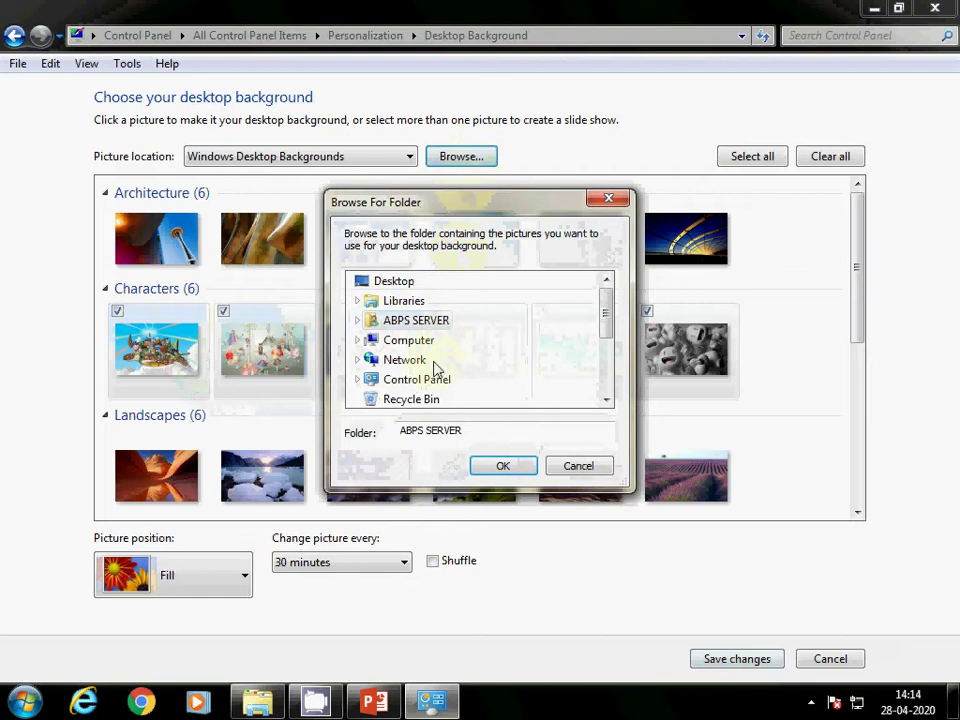
left_click(358, 340)
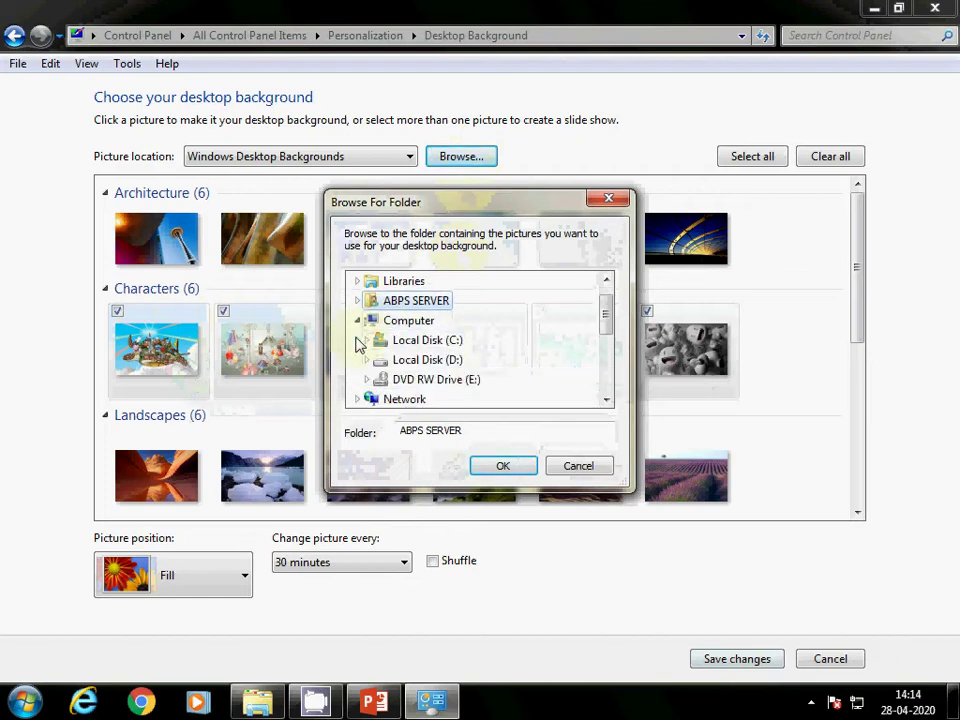
left_click(418, 362)
scroll(530, 366, "down", 1)
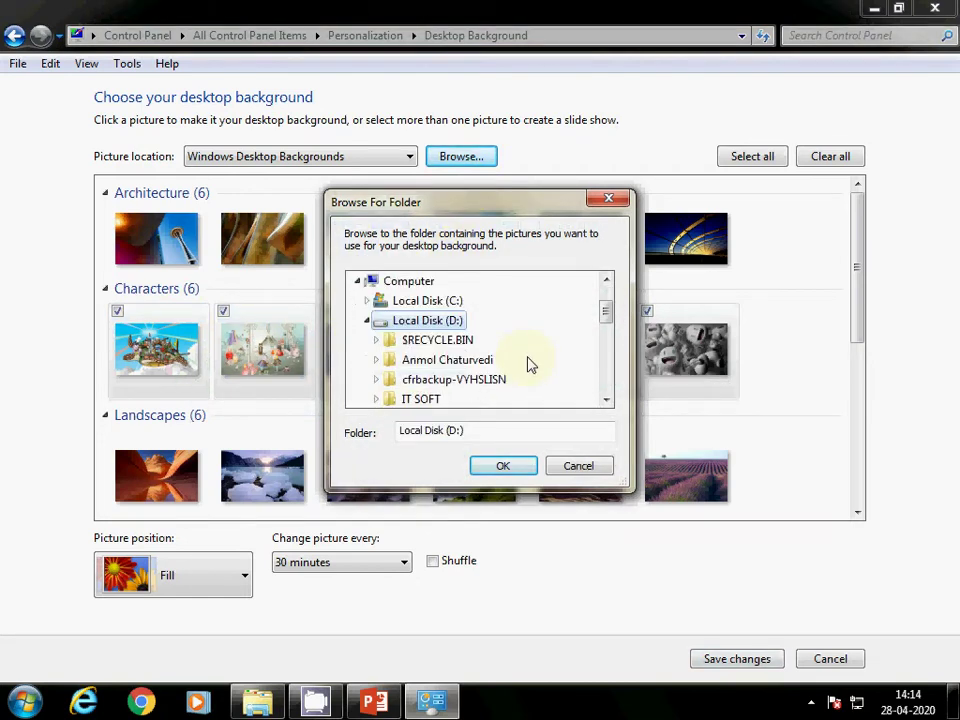
scroll(530, 366, "down", 1)
scroll(467, 360, "down", 2)
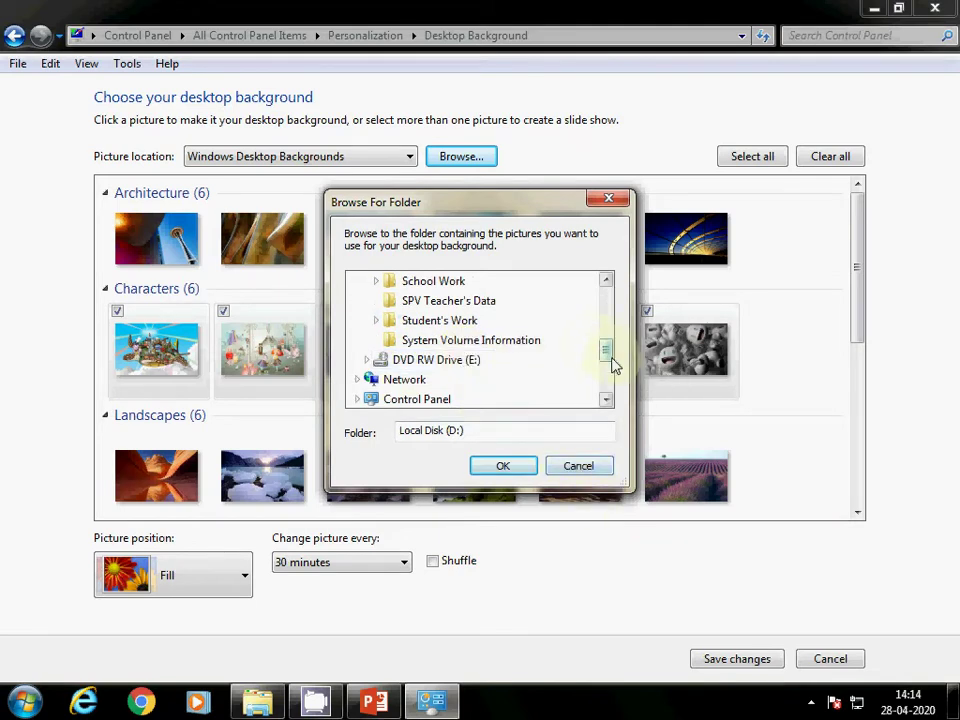
scroll(613, 366, "up", 4)
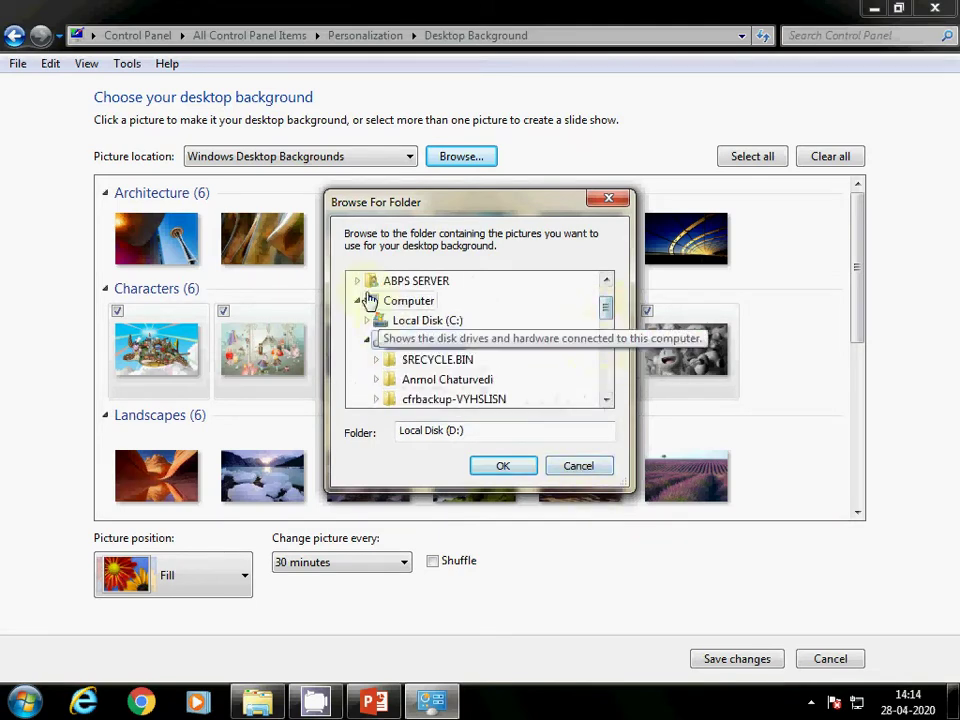
Choose the My Pictures folder inside the user's folder as the background picture location
left_click(358, 282)
scroll(400, 360, "down", 1)
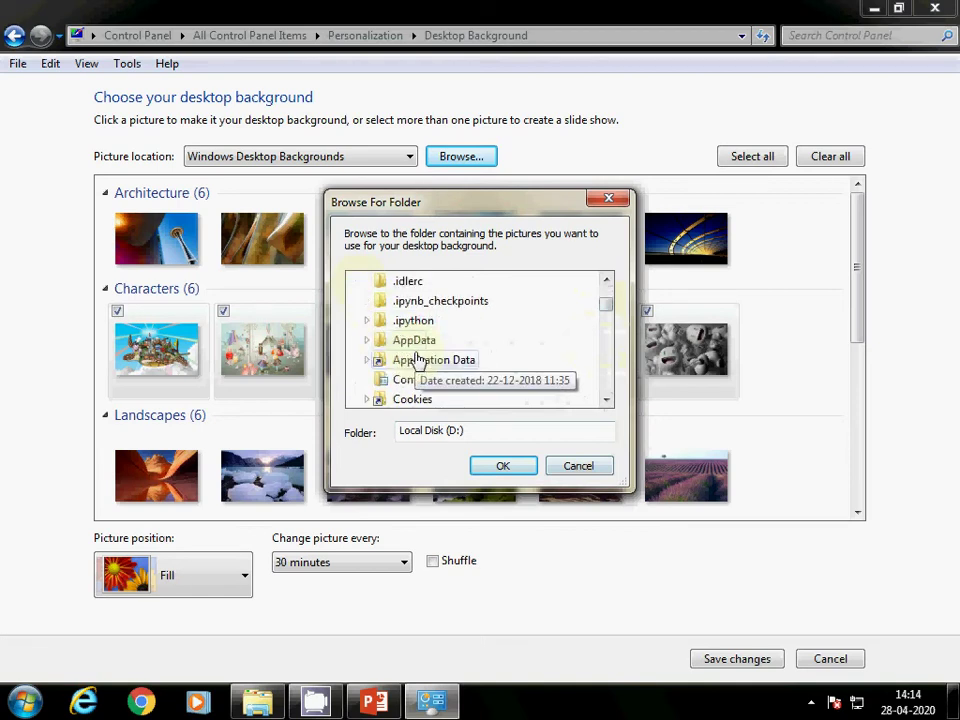
scroll(439, 389, "down", 2)
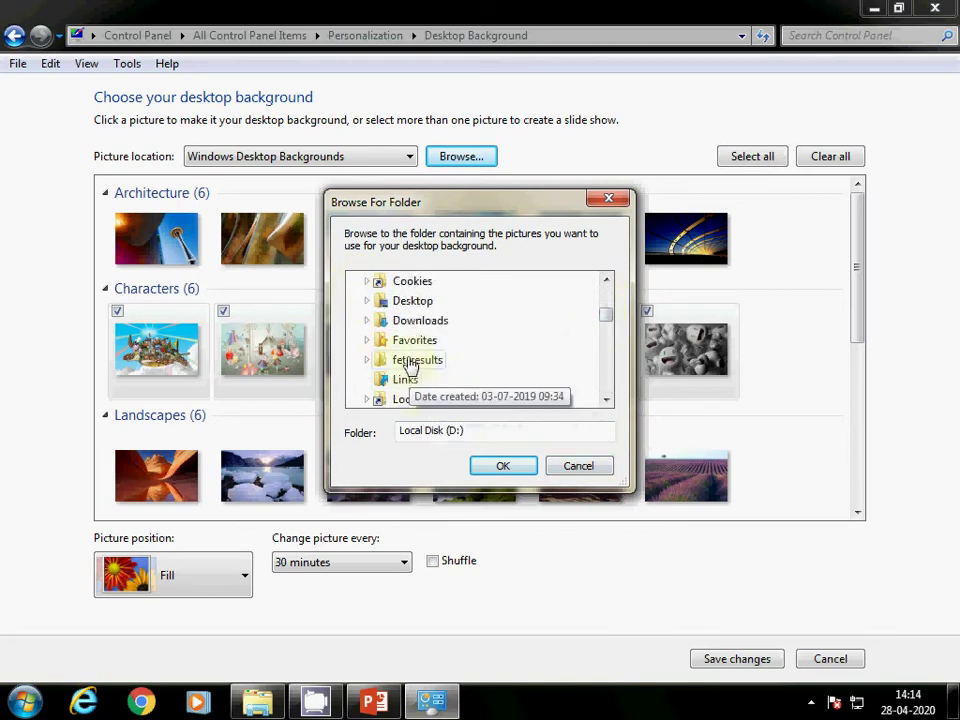
left_click(367, 320)
scroll(485, 353, "down", 1)
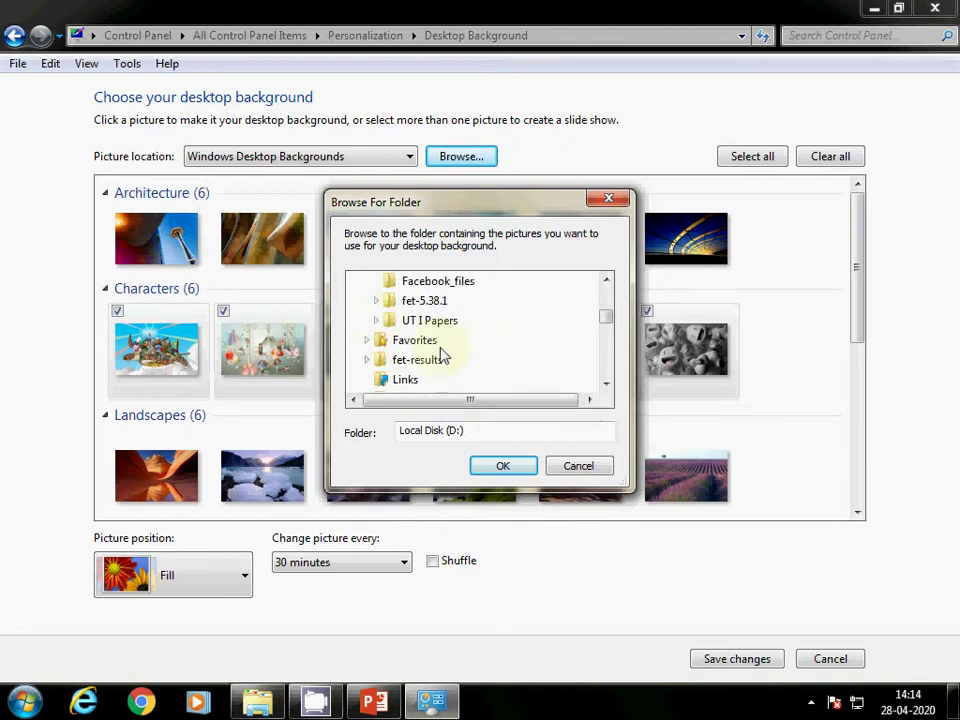
scroll(440, 380, "down", 1)
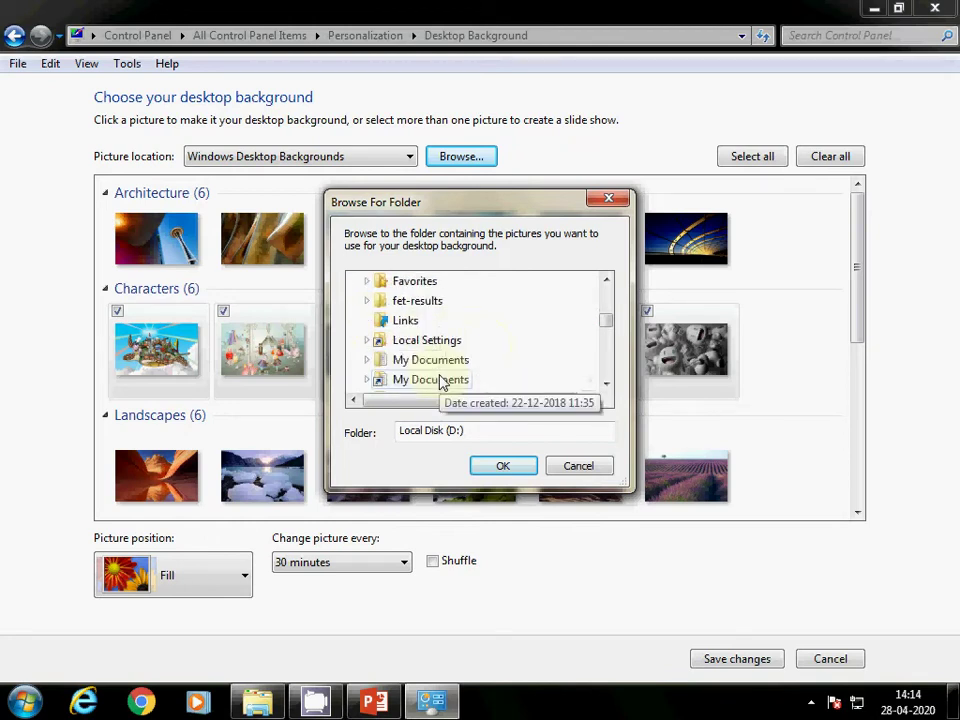
scroll(421, 367, "down", 1)
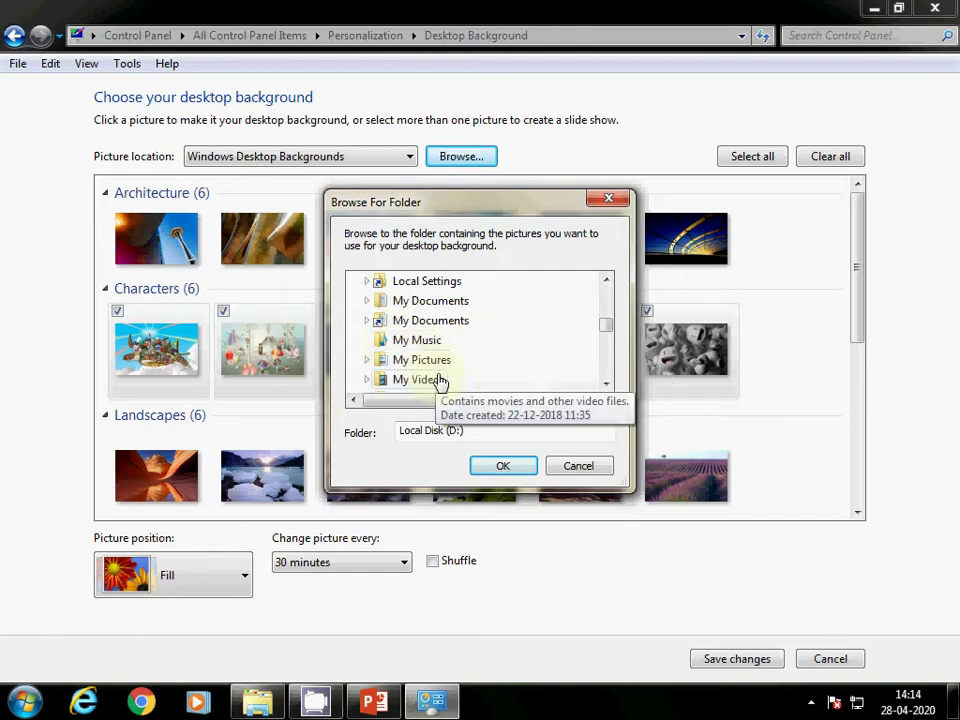
left_click(430, 366)
double_click(437, 371)
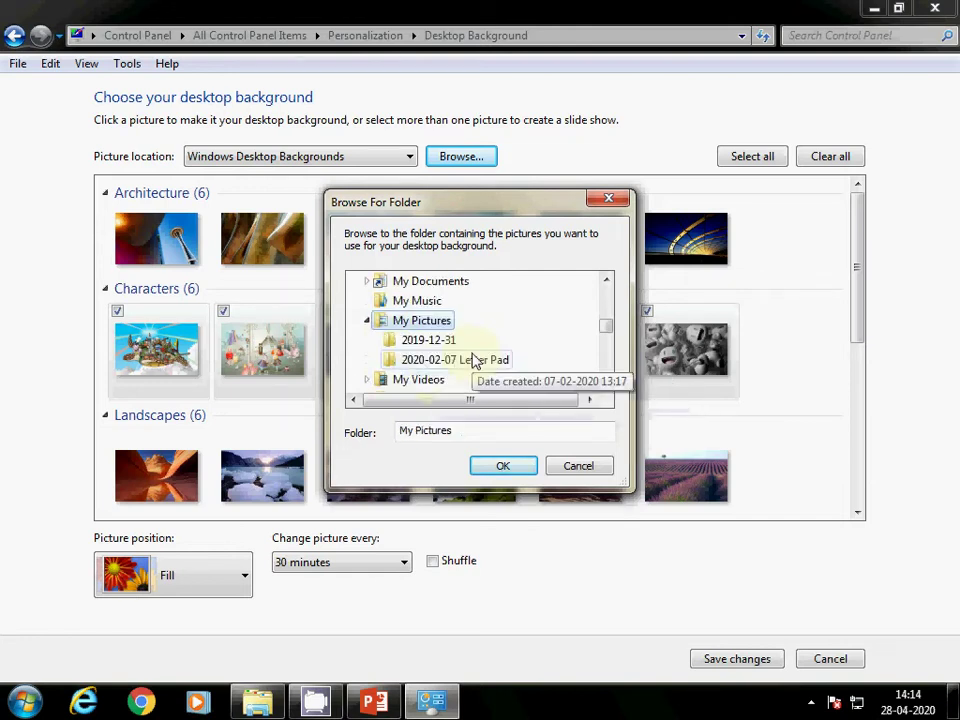
scroll(474, 362, "down", 1)
scroll(452, 354, "up", 1)
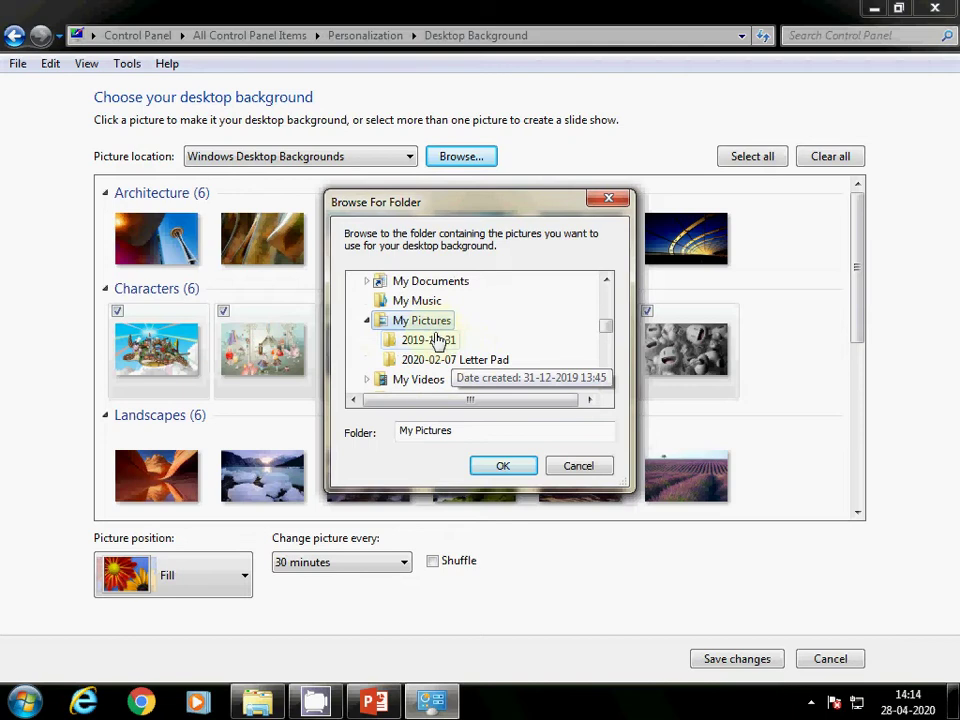
left_click(507, 467)
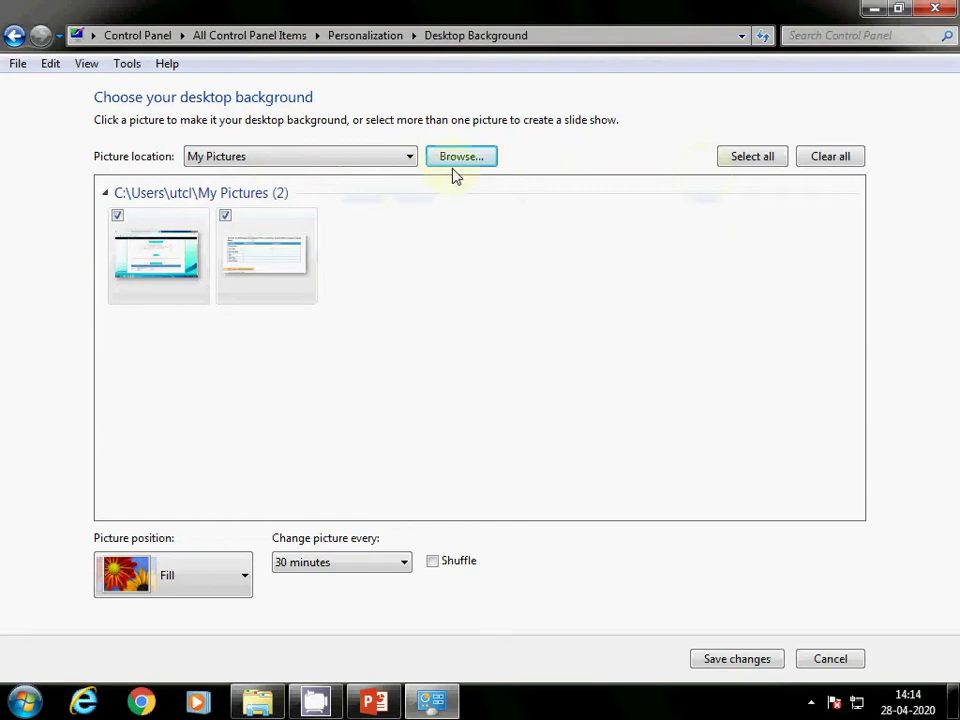
Set the picture location back to Windows Desktop Backgrounds and look over its pictures
left_click(408, 158)
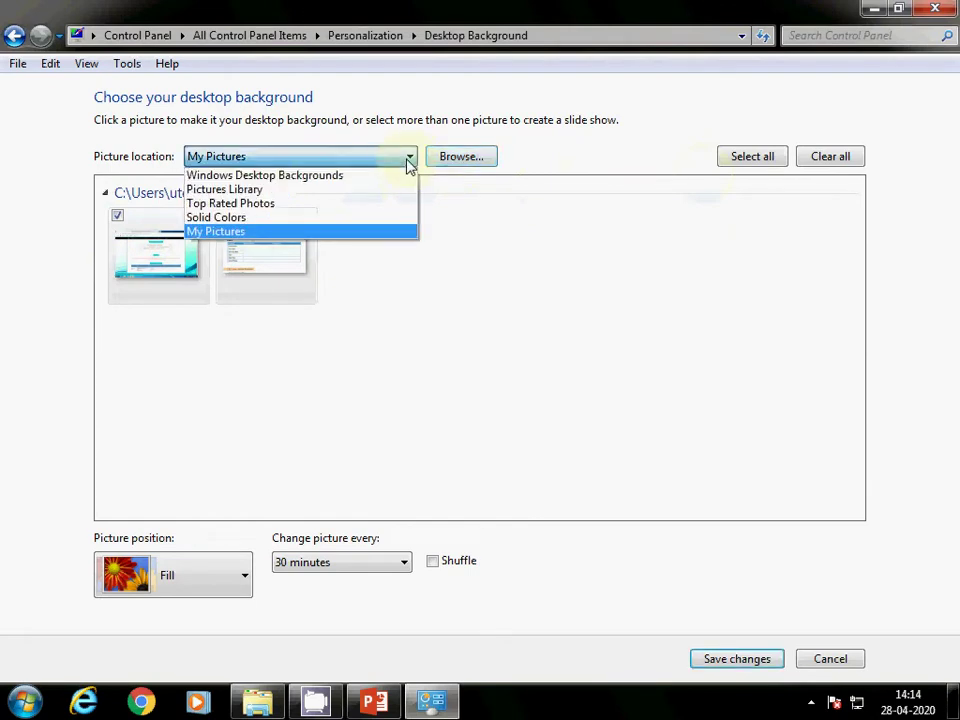
left_click(255, 177)
key("Down")
key("Down")
key("Down")
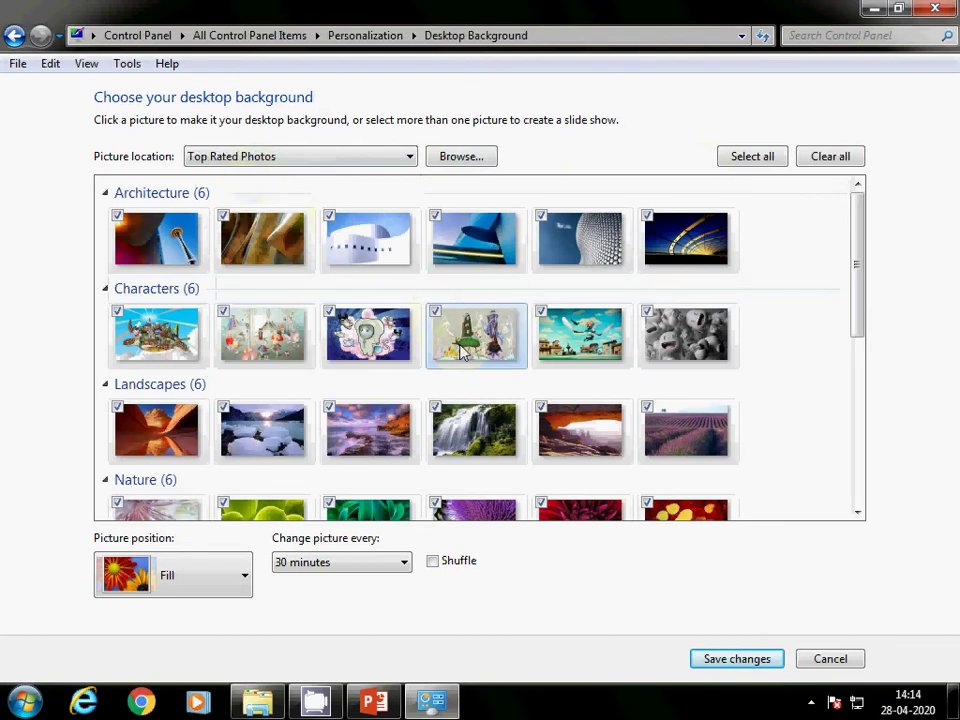
left_click(399, 163)
left_click(296, 177)
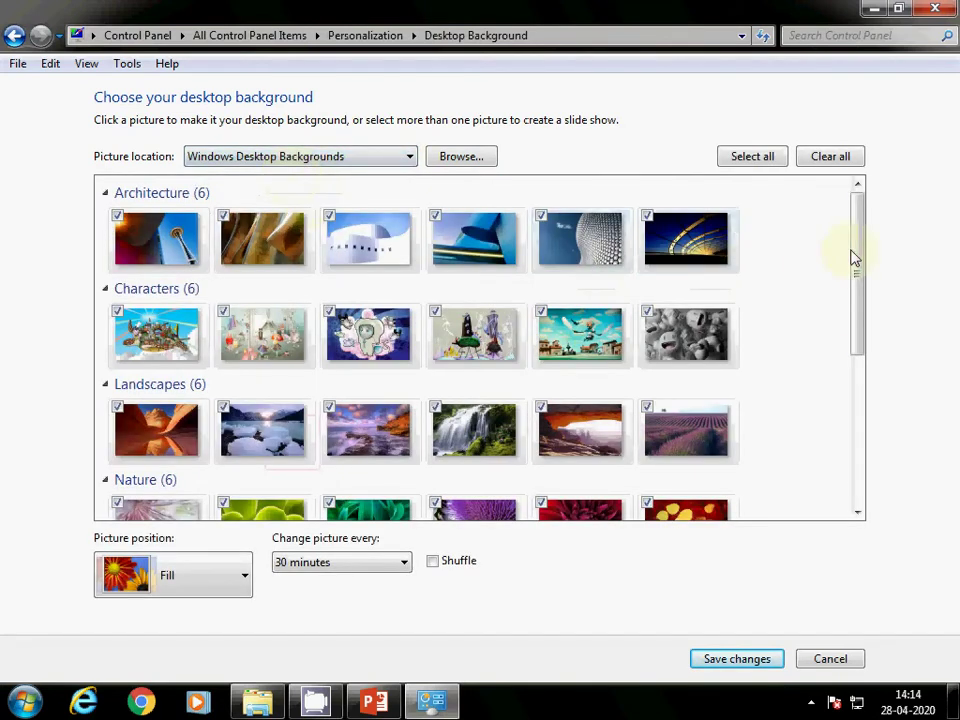
mouse_move(860, 253)
left_mouse_down()
mouse_move(885, 480)
mouse_move(848, 254)
left_mouse_up()
scroll(835, 212, "up", 1)
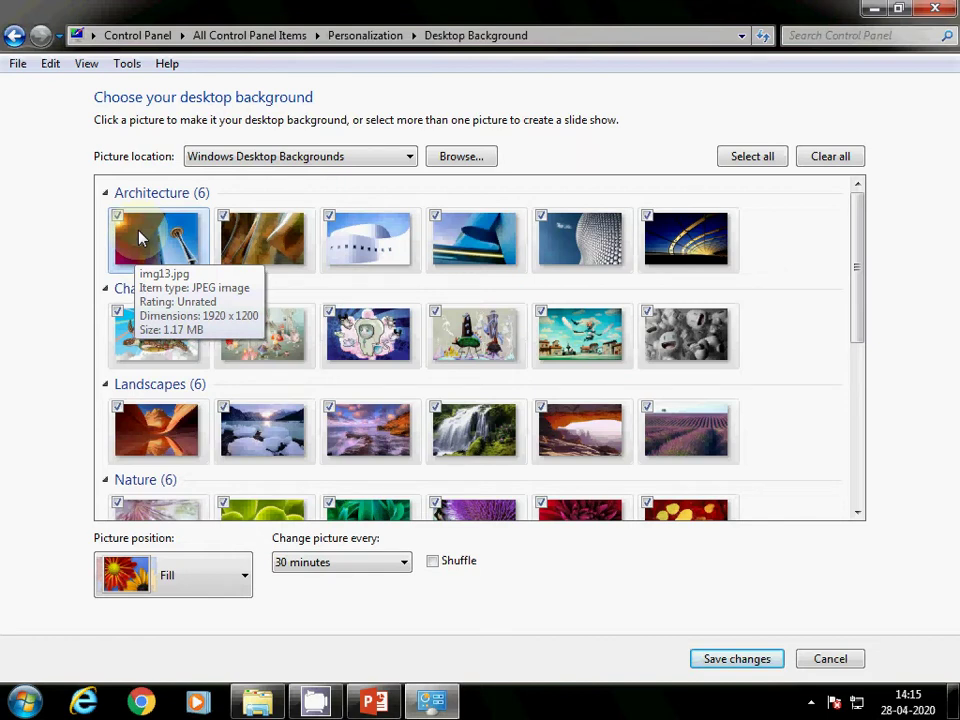
Set the background slide show to change every 30 seconds, save the changes and show the desktop
left_click(356, 566)
left_click(356, 567)
left_click(356, 567)
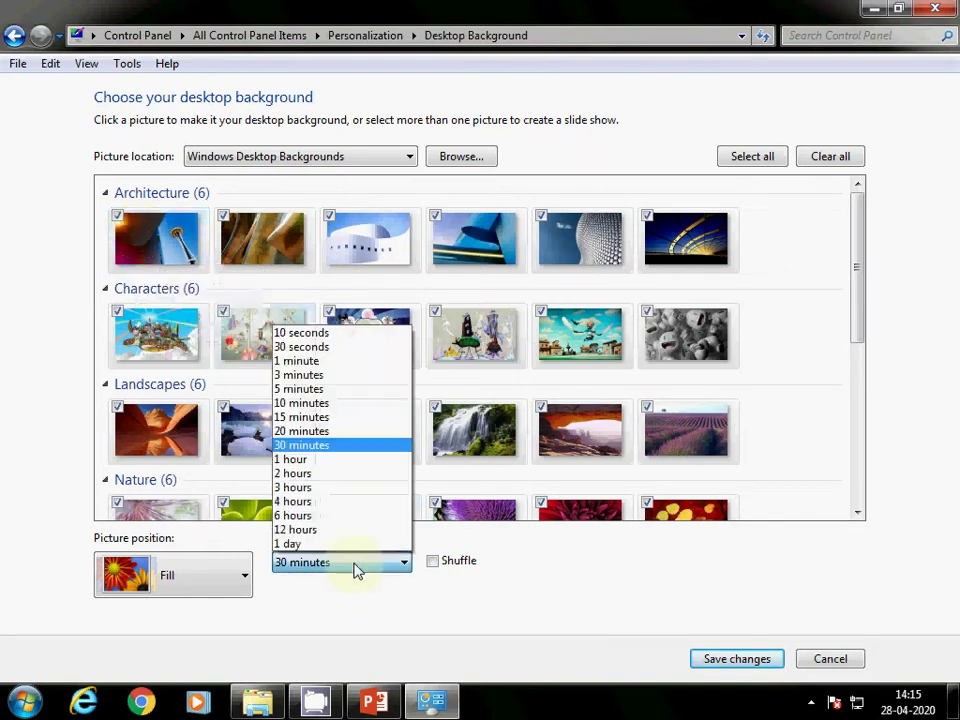
left_click(302, 347)
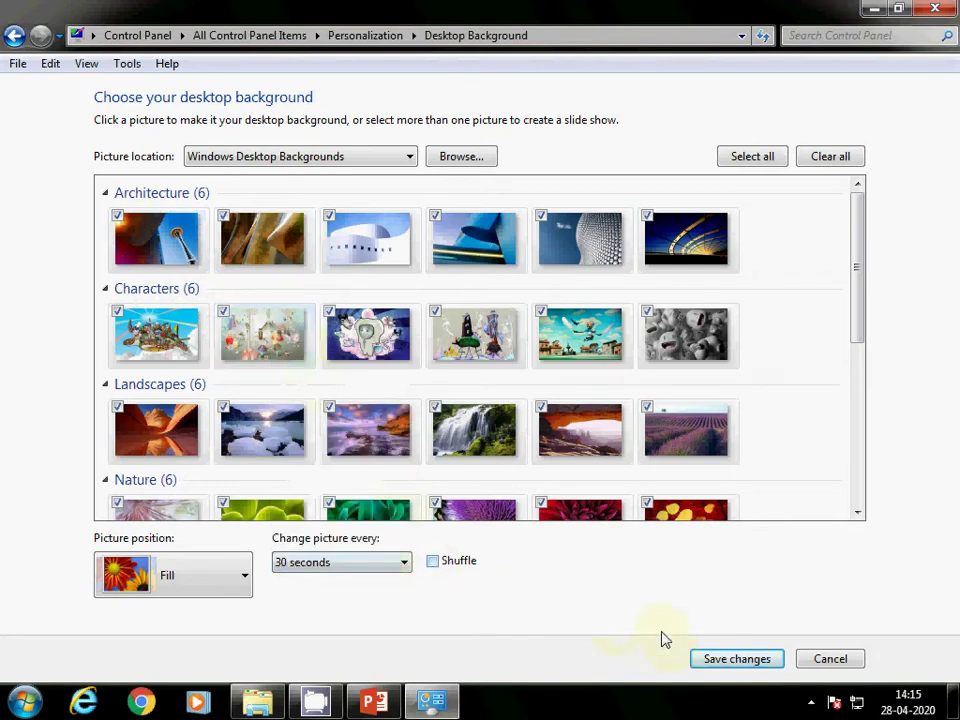
left_click(731, 662)
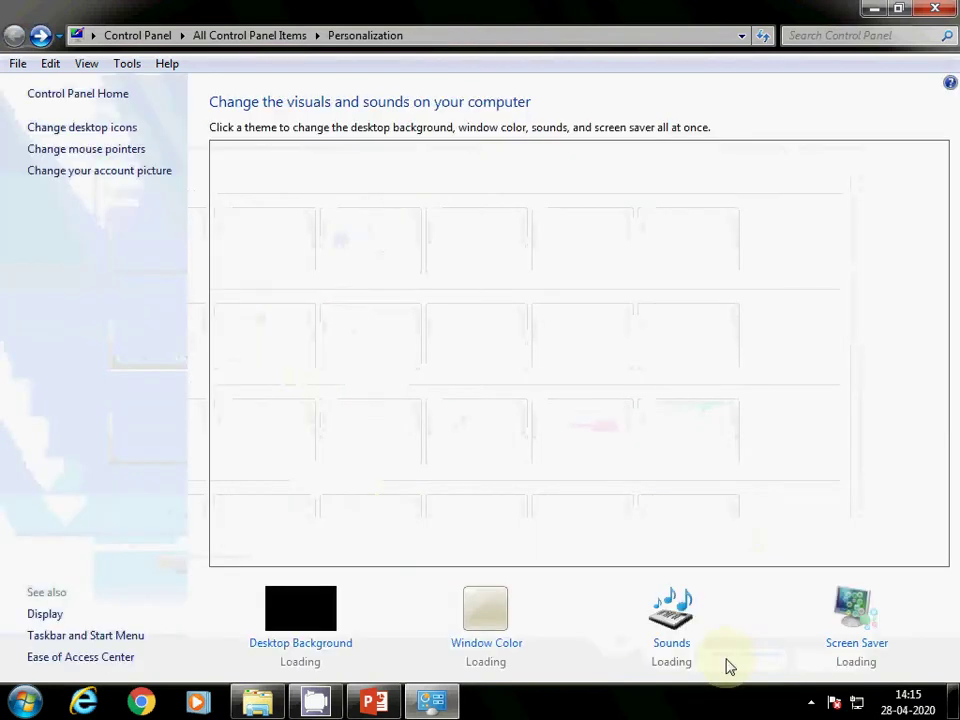
left_click(882, 9)
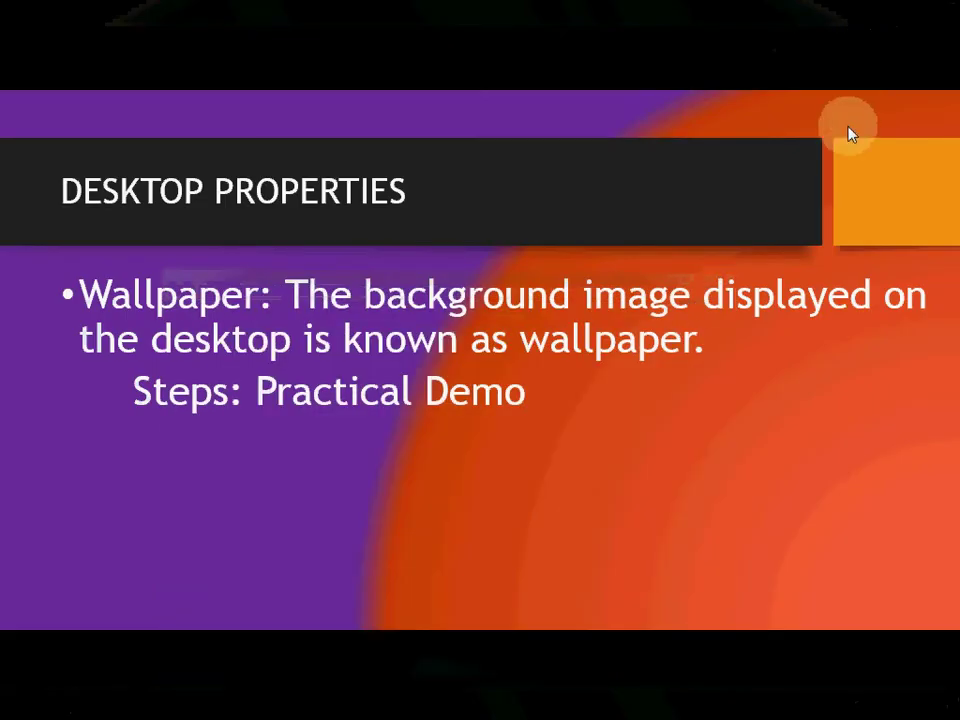
key("super+d")
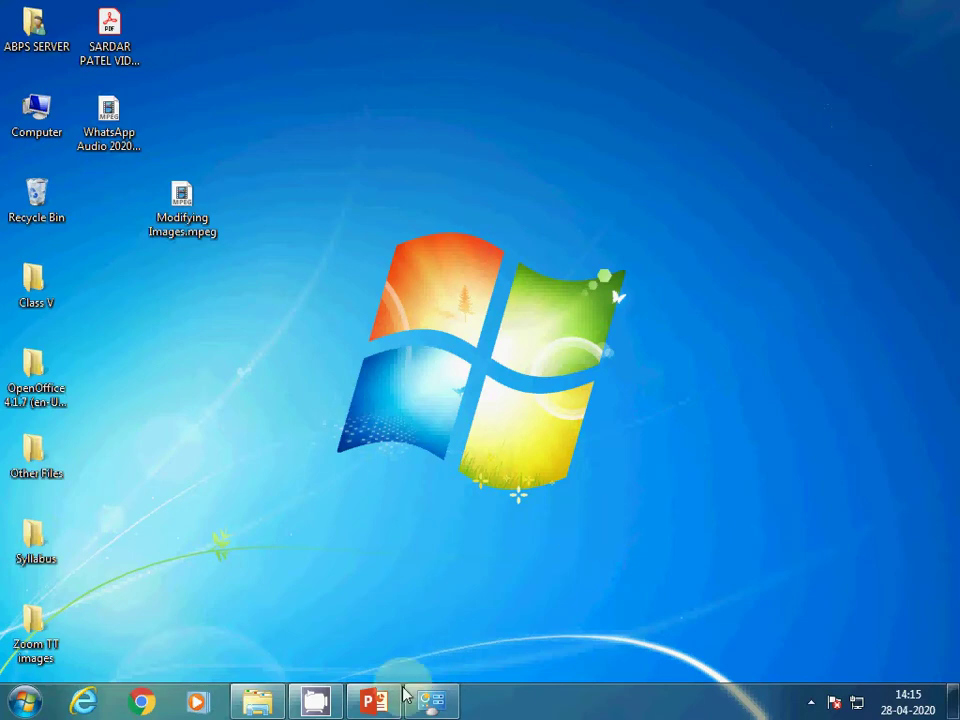
Reopen Personalization to look through the theme list and return to the desktop
left_click(431, 701)
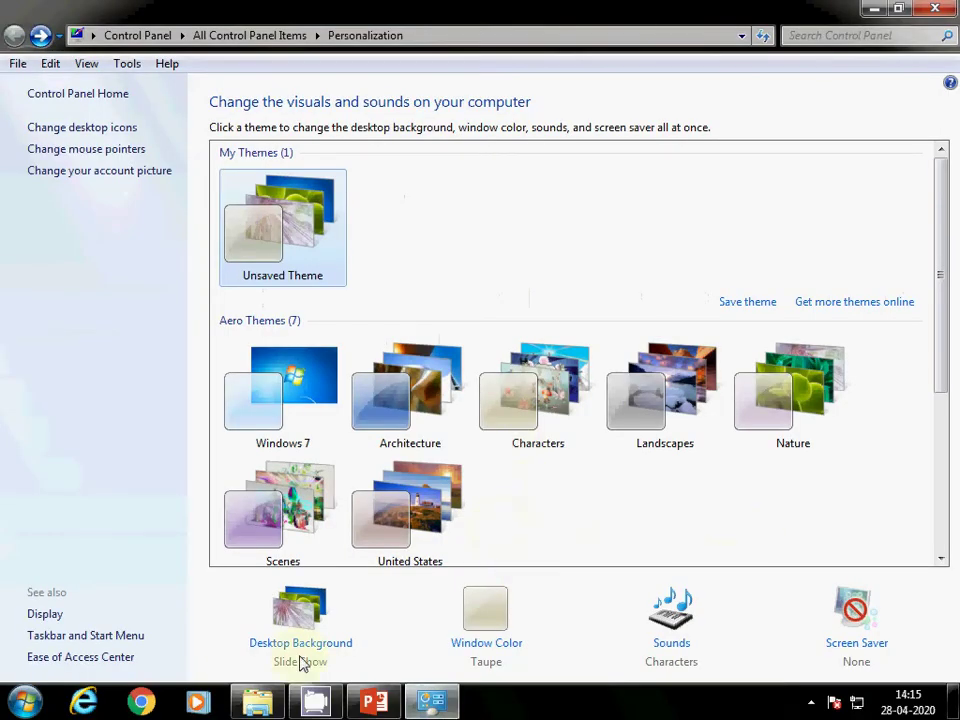
scroll(877, 393, "down", 3)
scroll(874, 392, "down", 3)
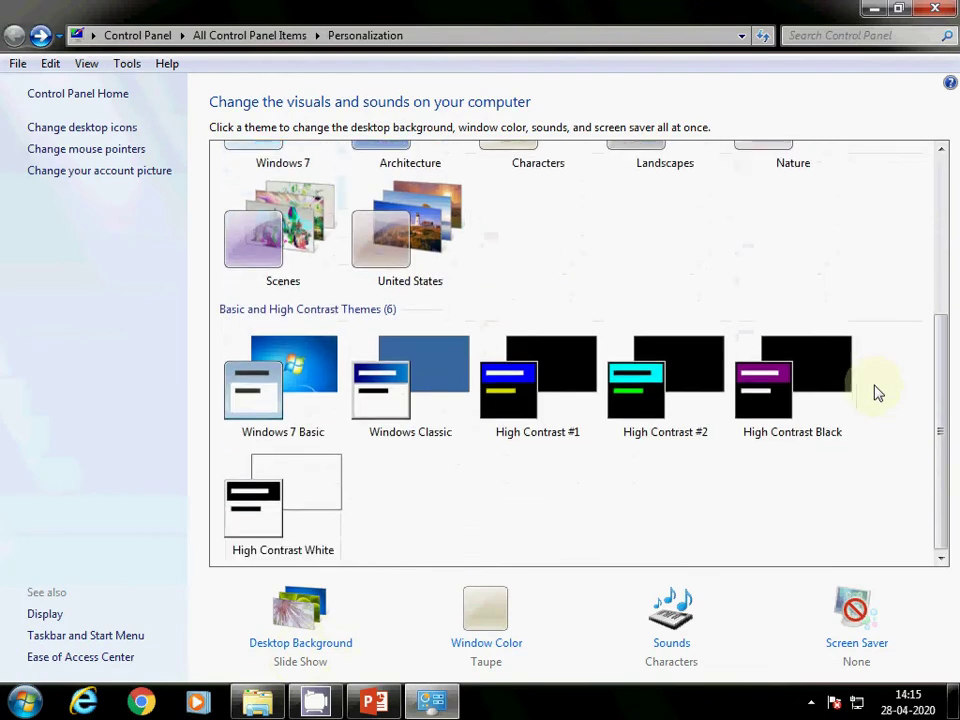
scroll(874, 392, "up", 6)
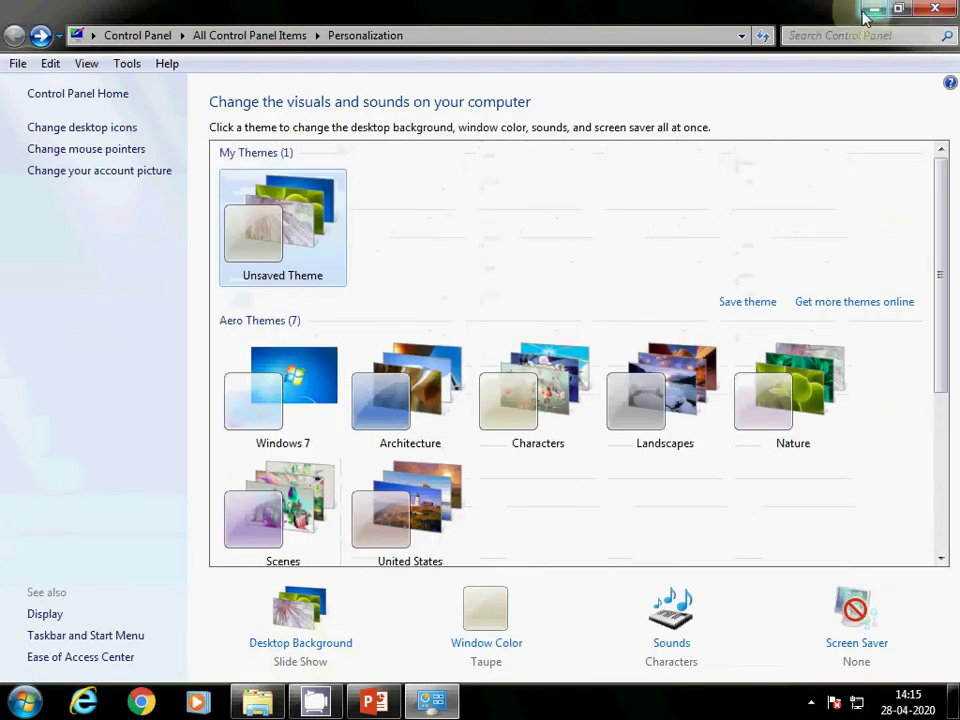
left_click(873, 9)
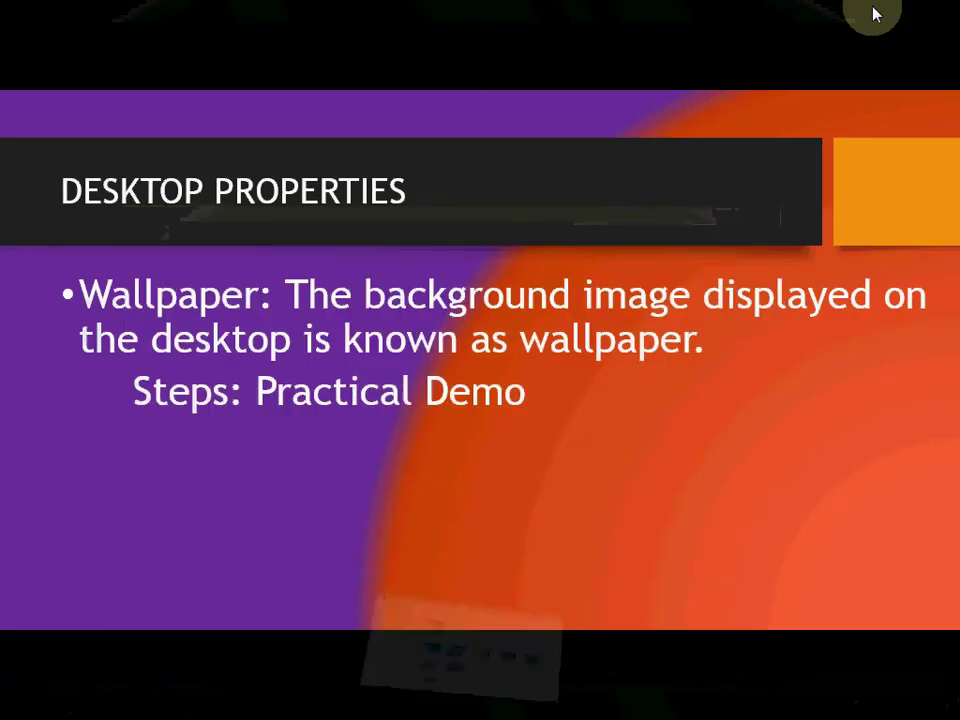
key("super+d")
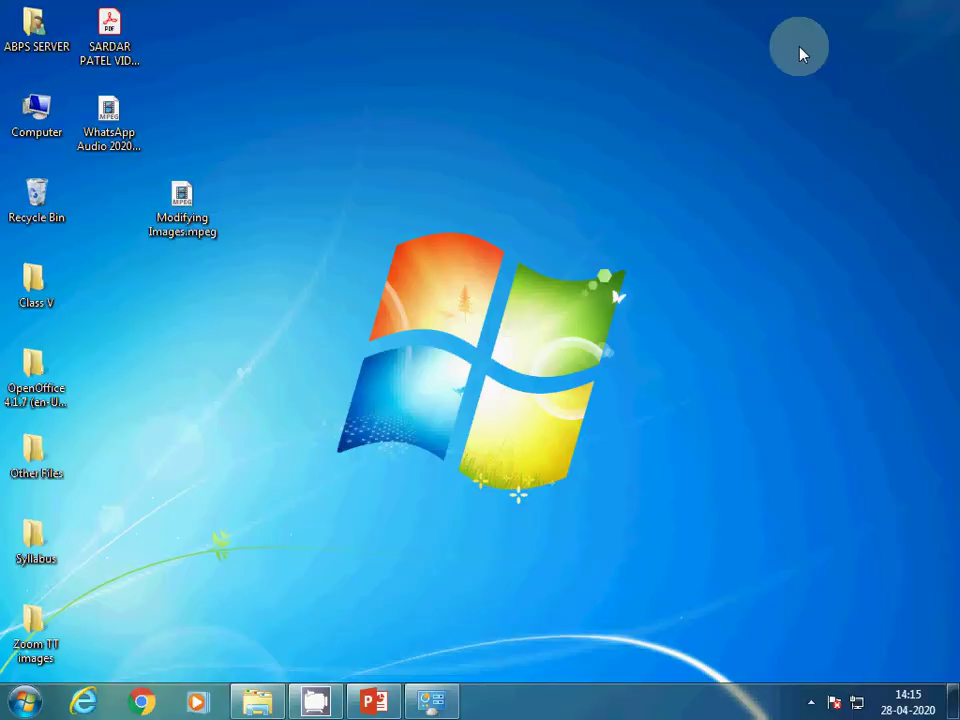
Advance the desktop background slide show by four pictures from the desktop
right_click(478, 190)
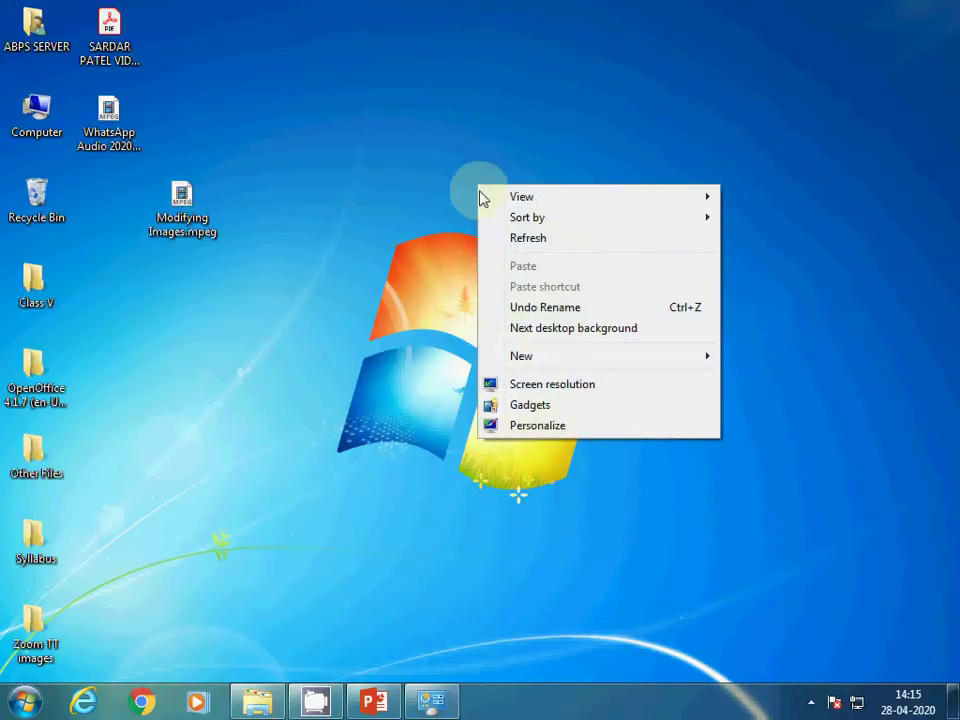
left_click(573, 328)
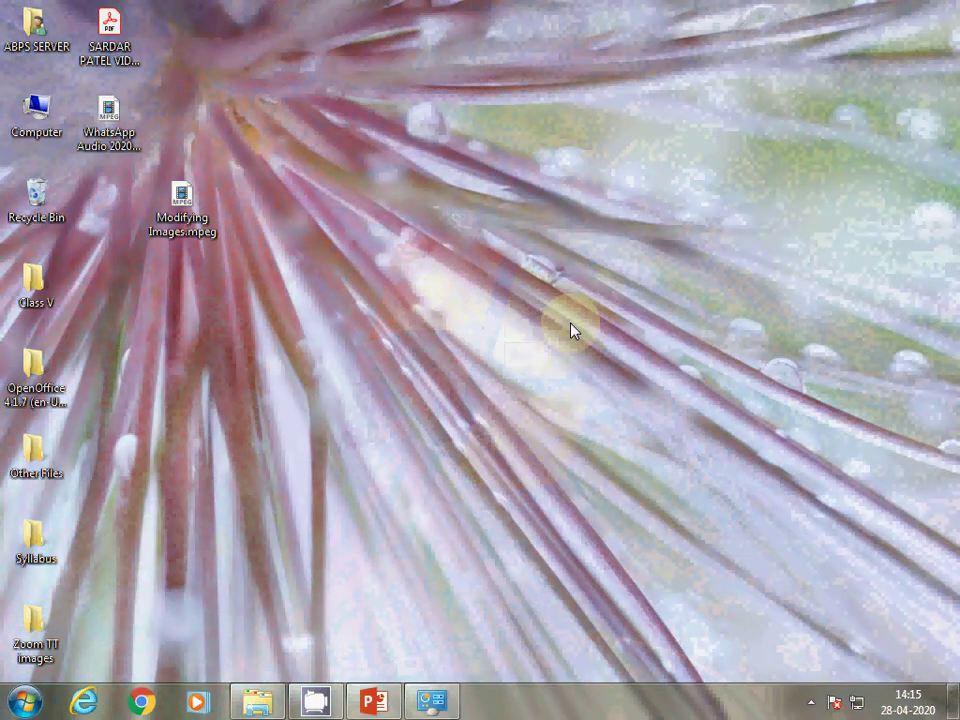
right_click(572, 328)
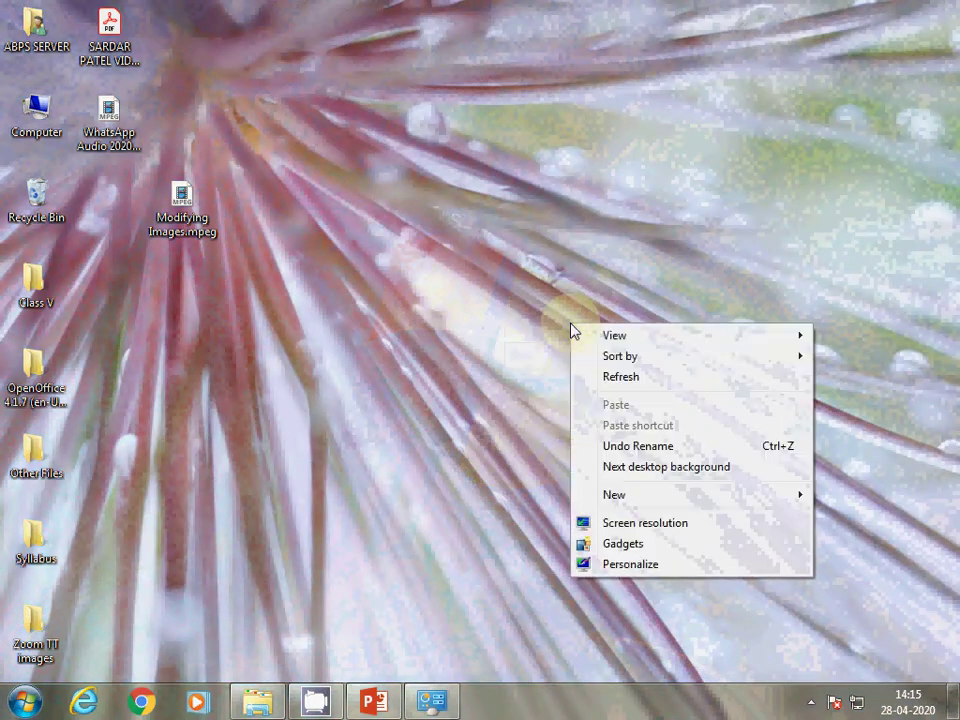
left_click(636, 470)
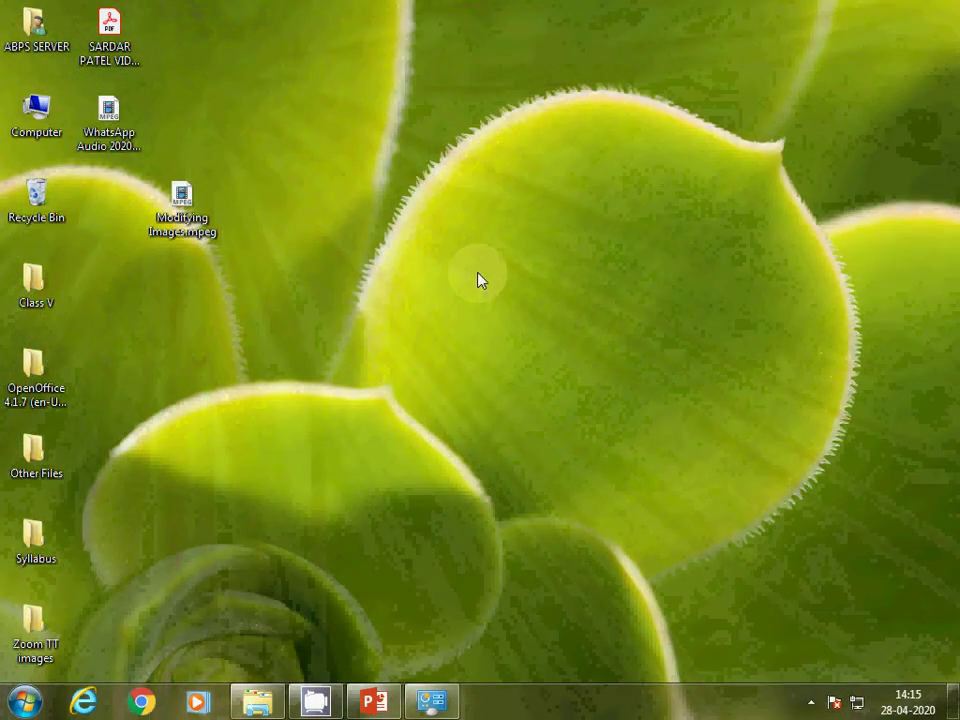
right_click(478, 276)
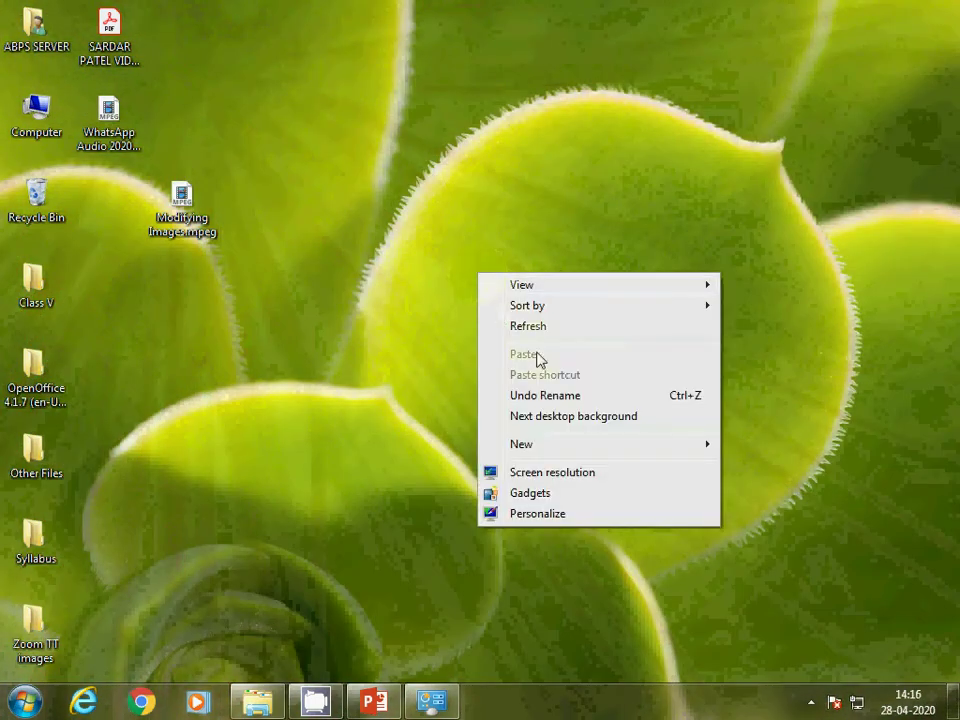
left_click(583, 418)
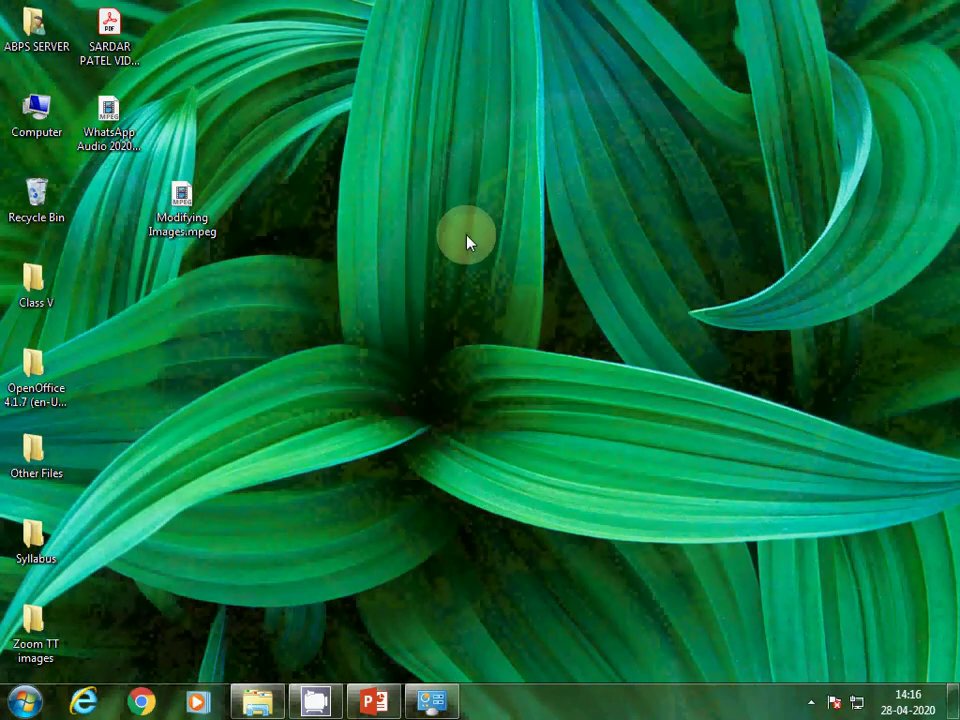
right_click(467, 243)
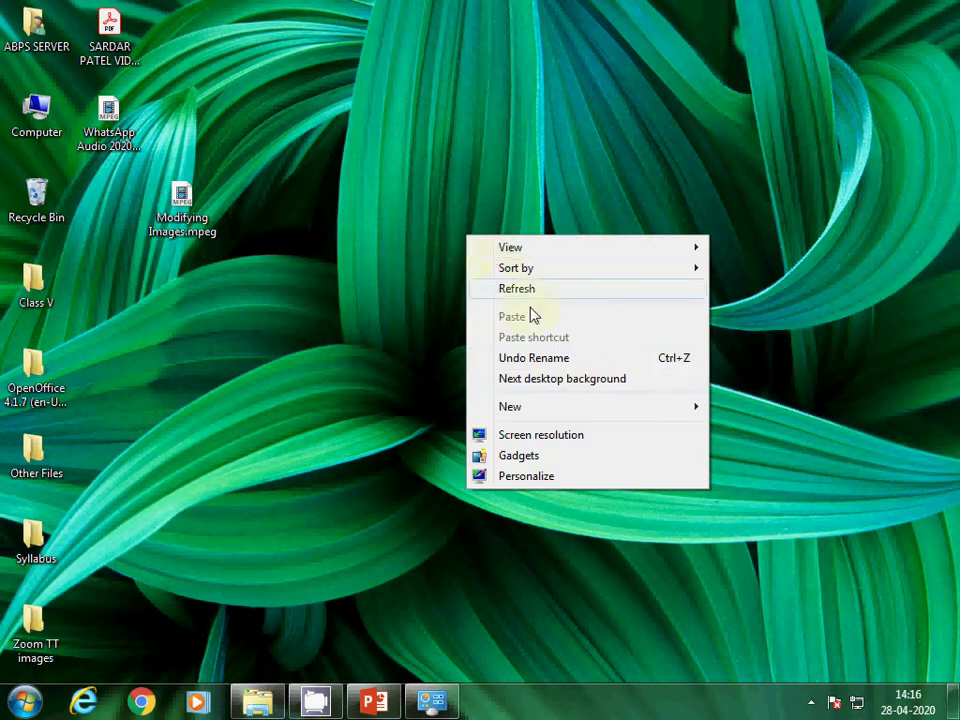
left_click(586, 381)
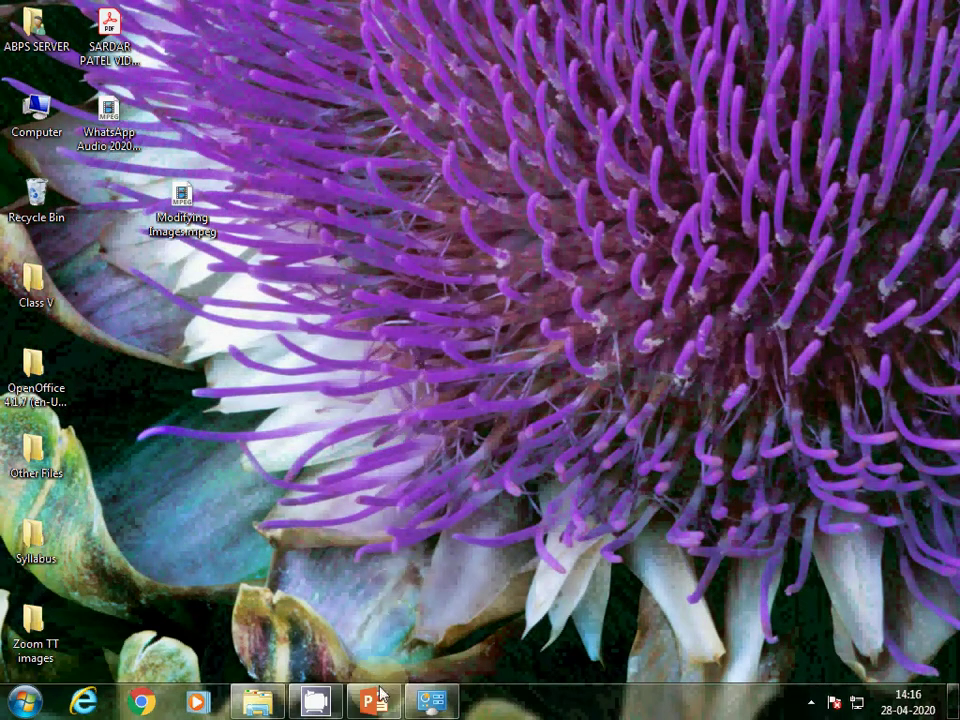
Switch to the PowerPoint slide show and reveal the Screen Saver definition and its practical demo line
mouse_move(378, 697)
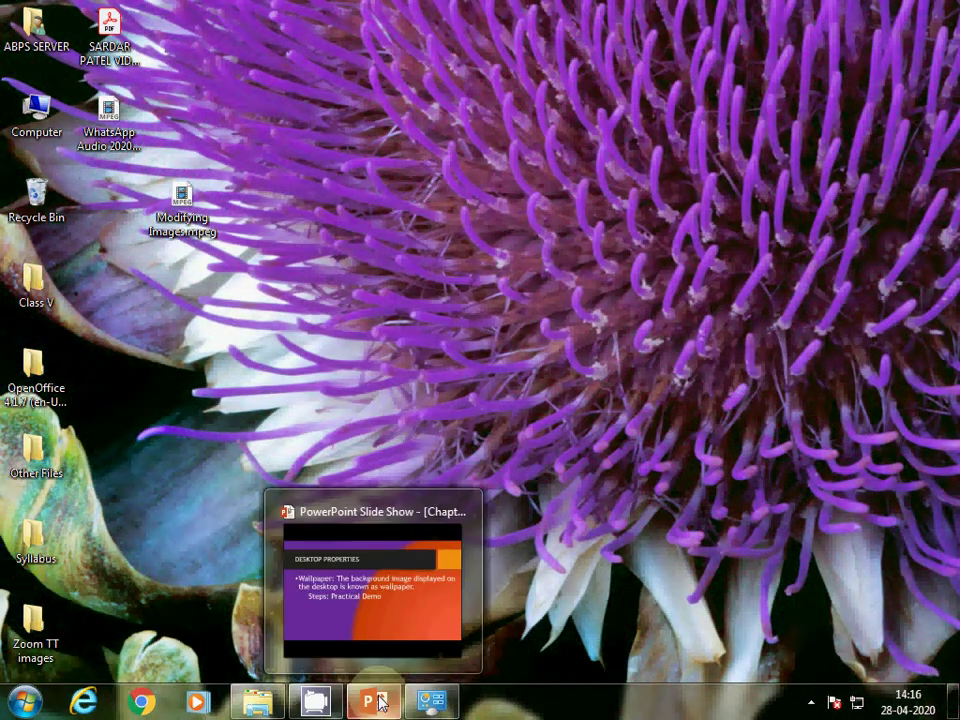
left_click(380, 660)
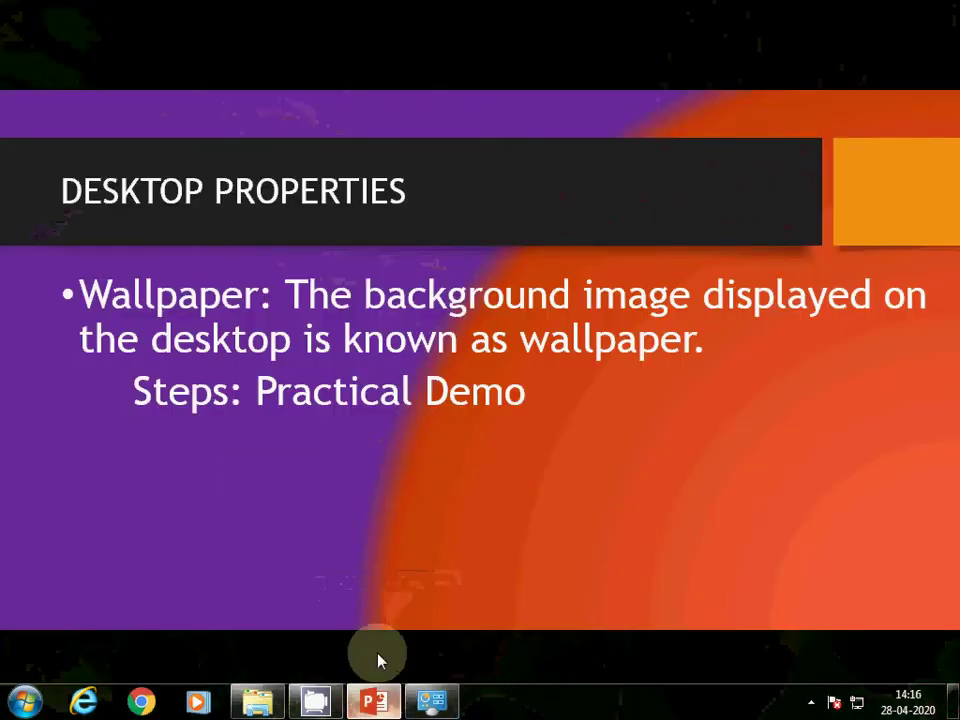
left_click(350, 453)
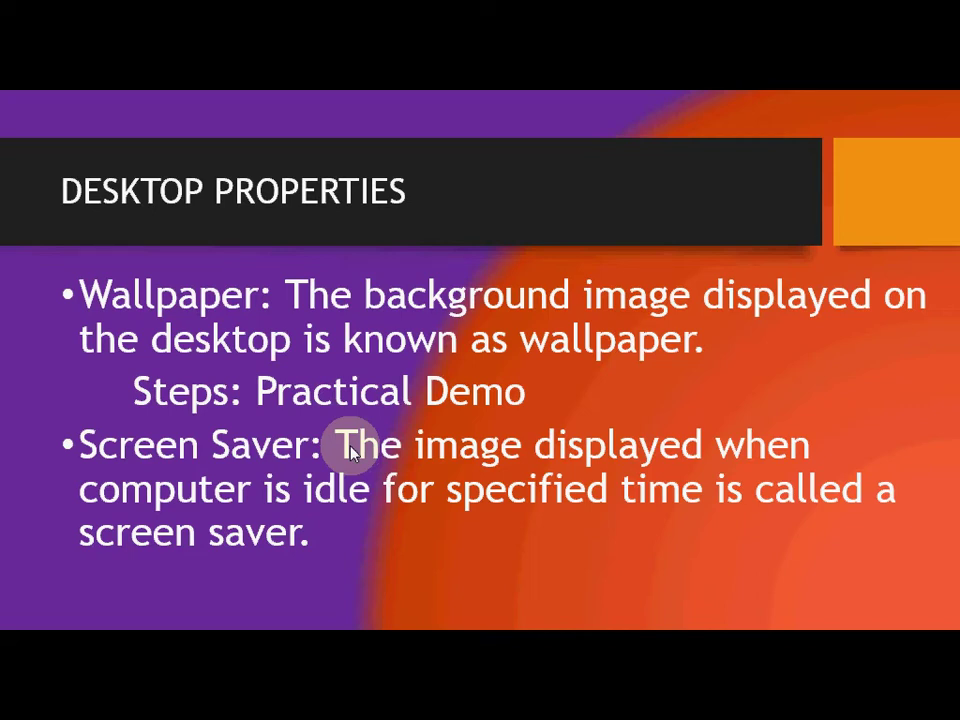
left_click(352, 452)
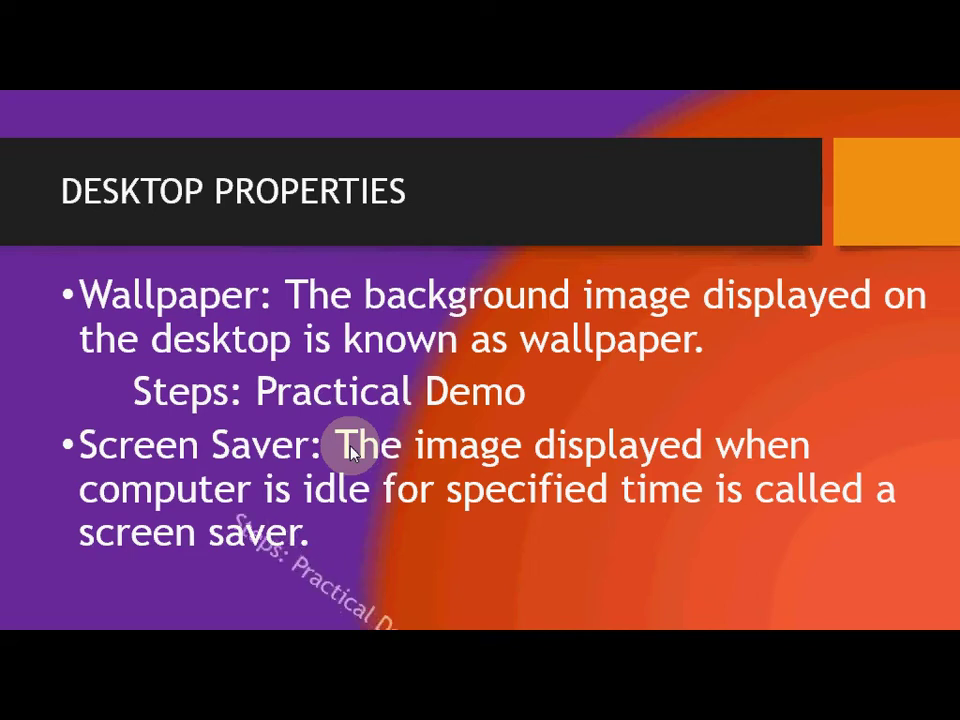
Leave the slide show, close the open Personalization window and show the desktop
key("super+d")
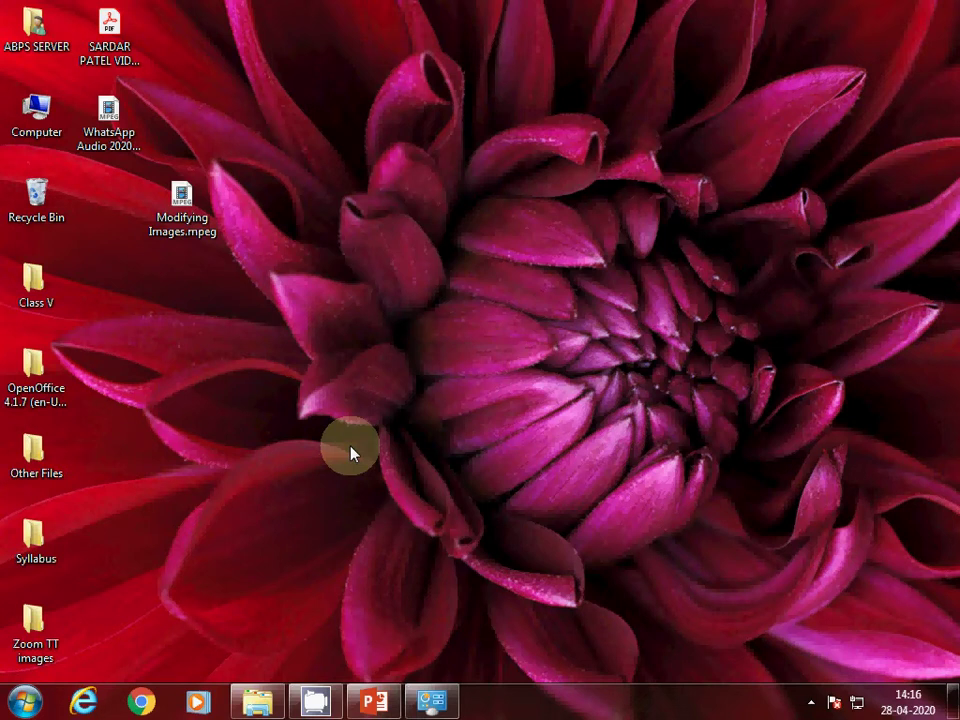
left_click(431, 700)
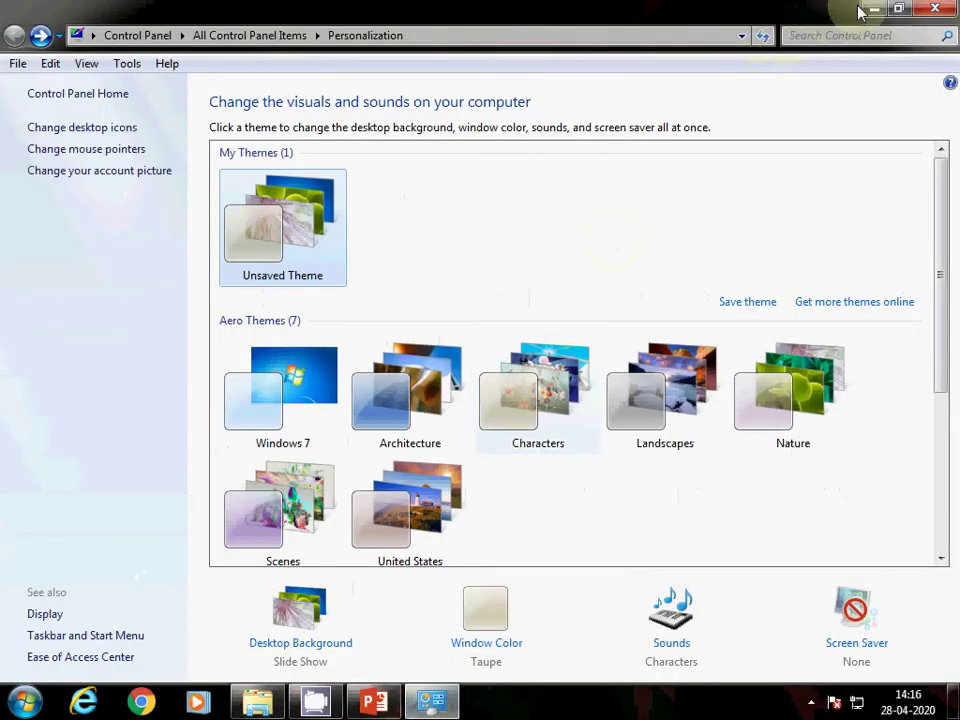
left_click(937, 8)
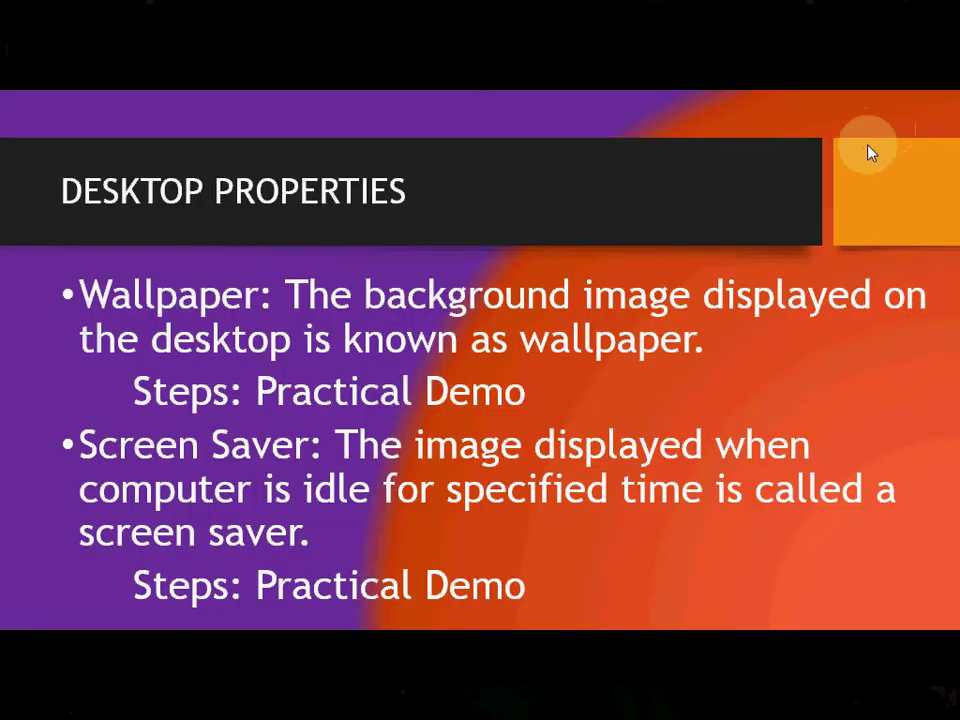
key("super+d")
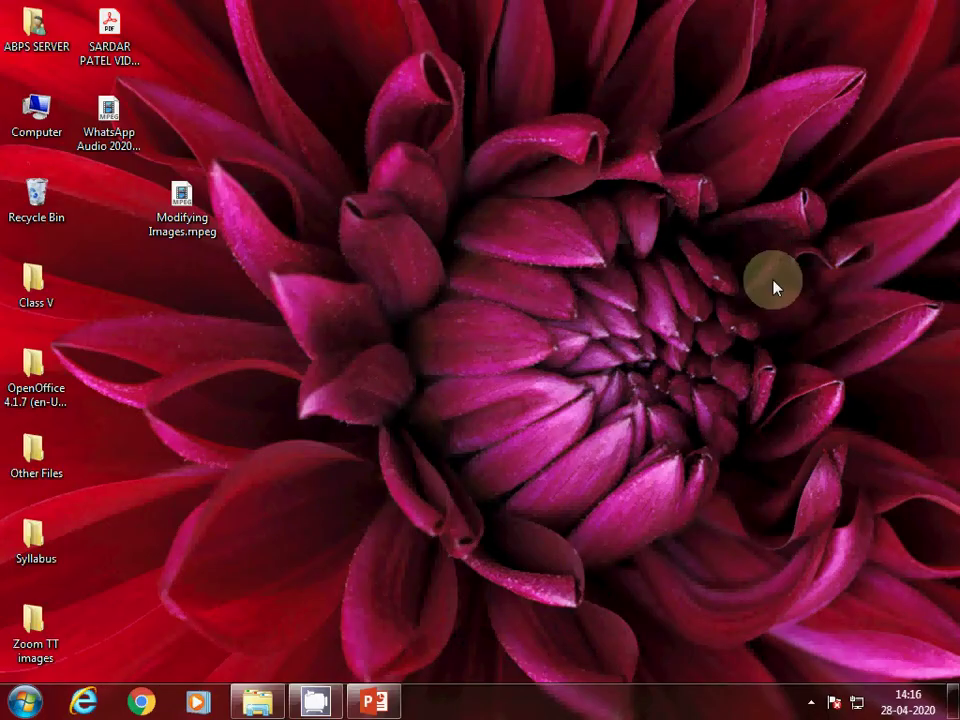
Open the screen saver settings from the desktop's personalization options and select the Bubbles screen saver
right_click(465, 297)
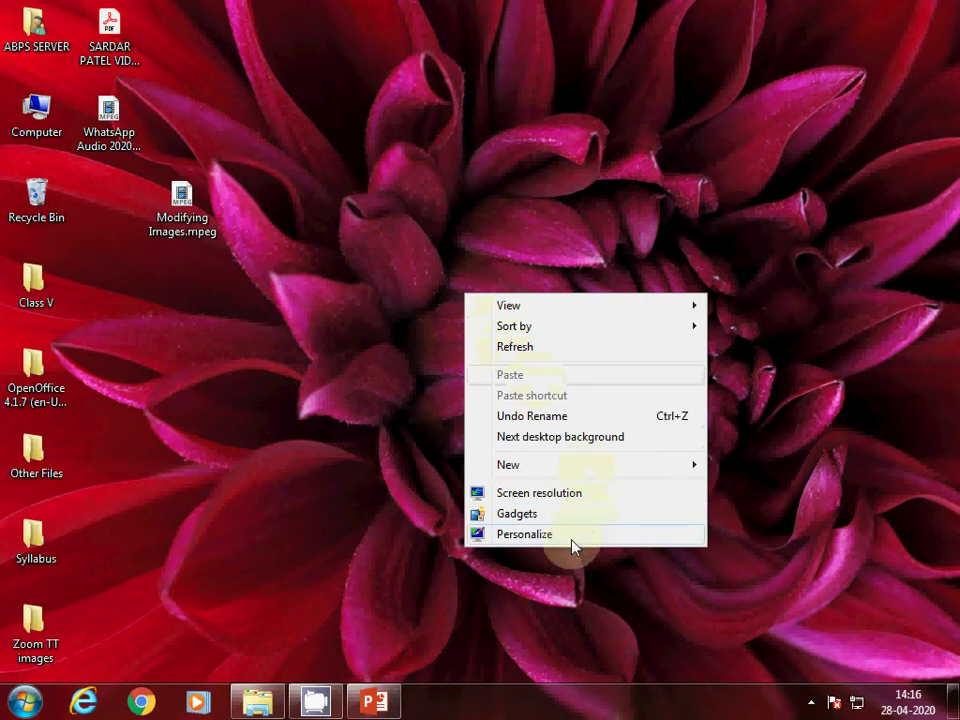
left_click(573, 545)
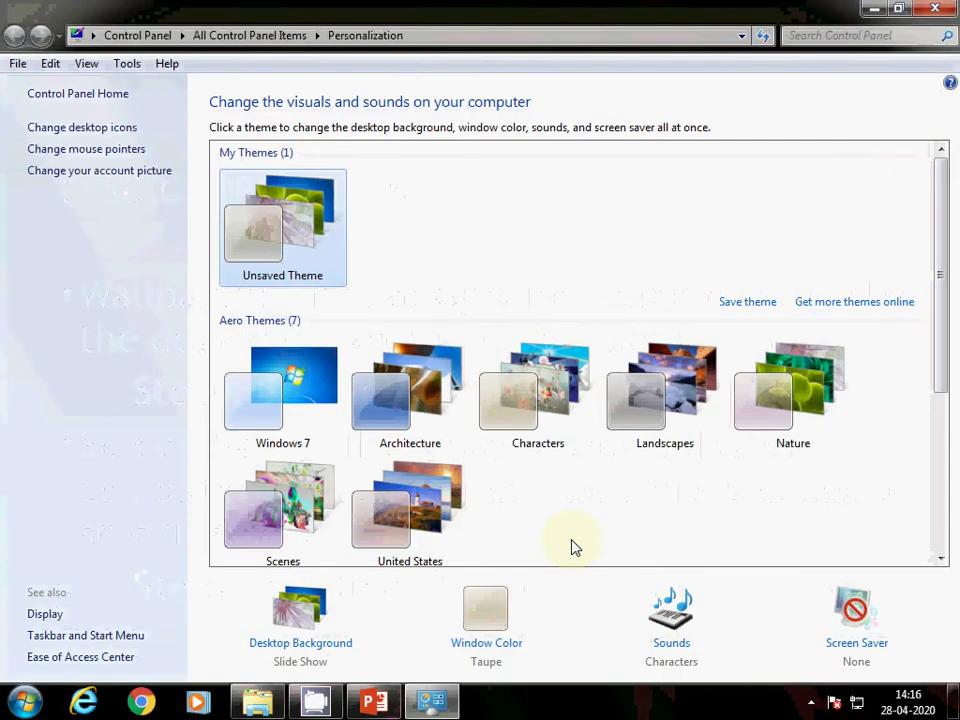
left_click(866, 648)
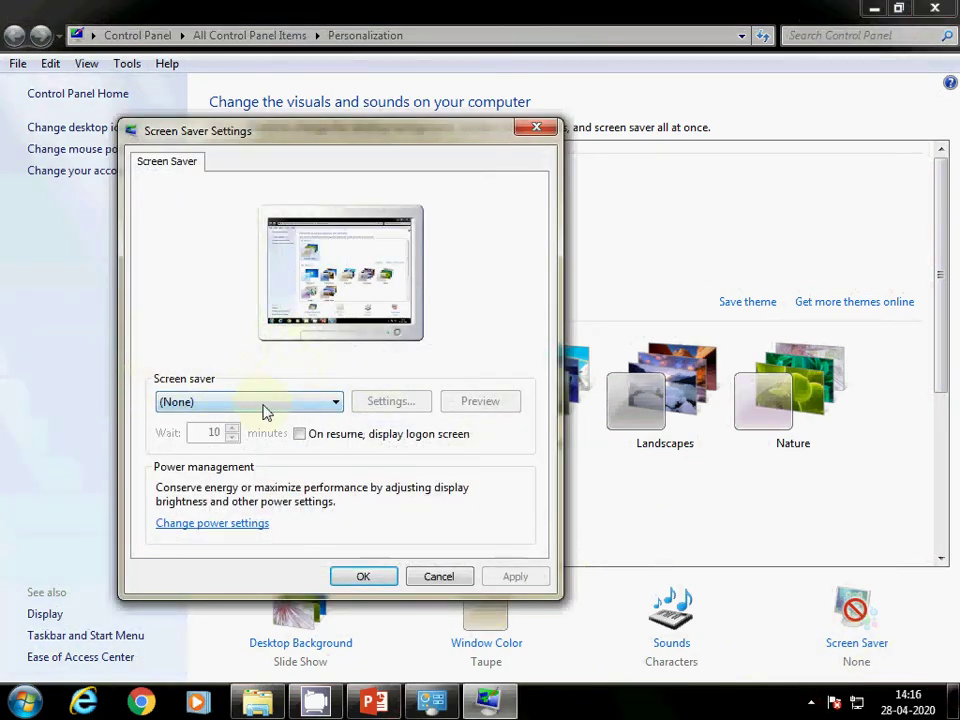
left_click(265, 405)
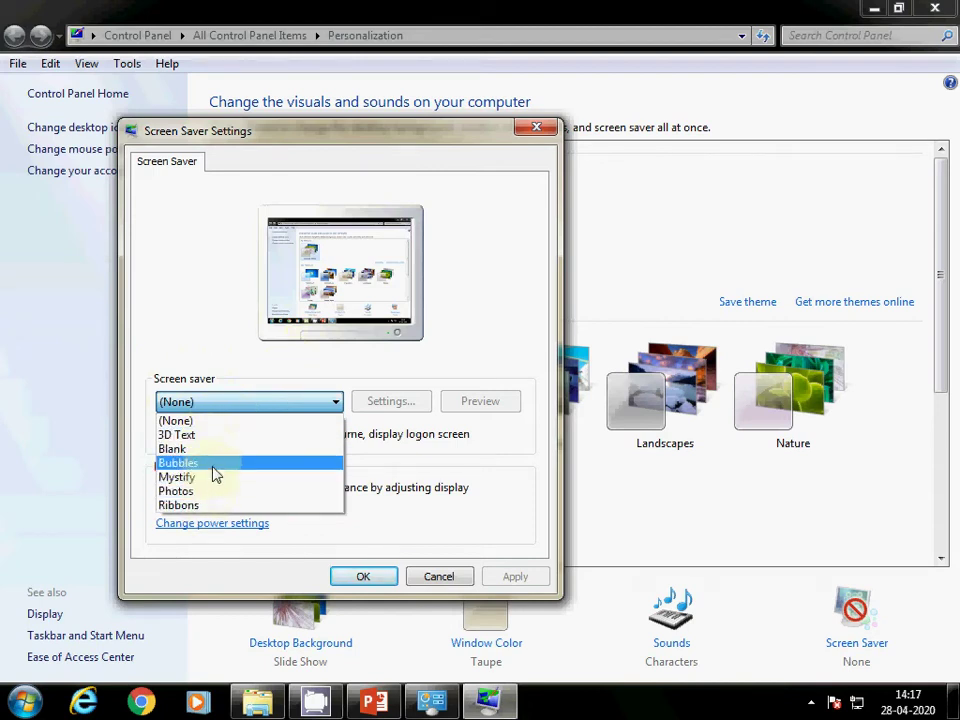
left_click(214, 470)
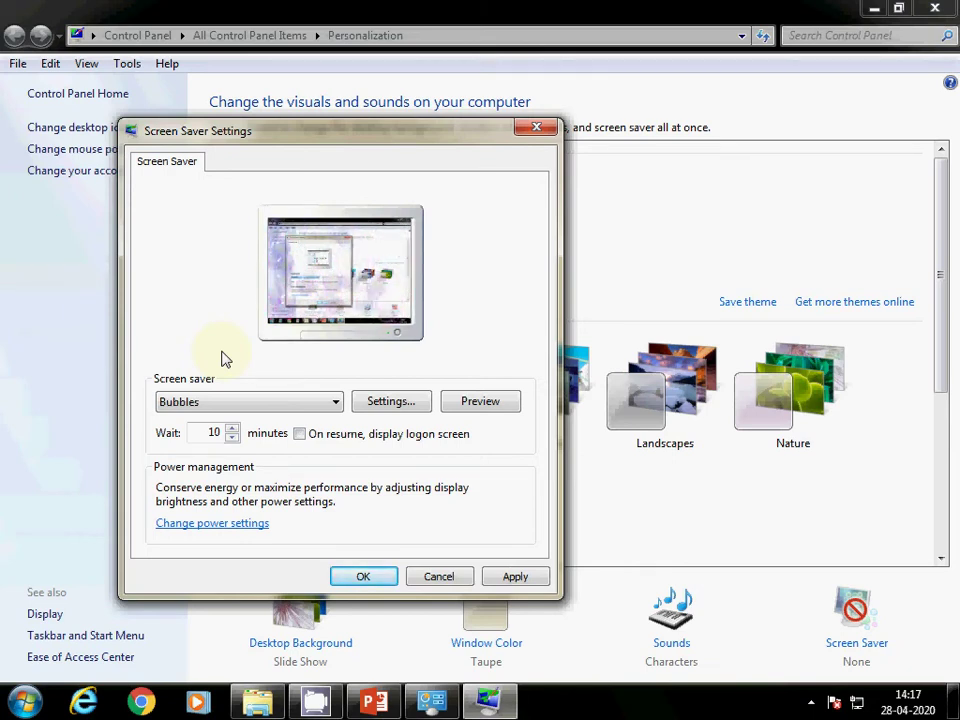
Set the screen saver wait time to 1 minute, apply it and preview Bubbles full screen
double_click(209, 433)
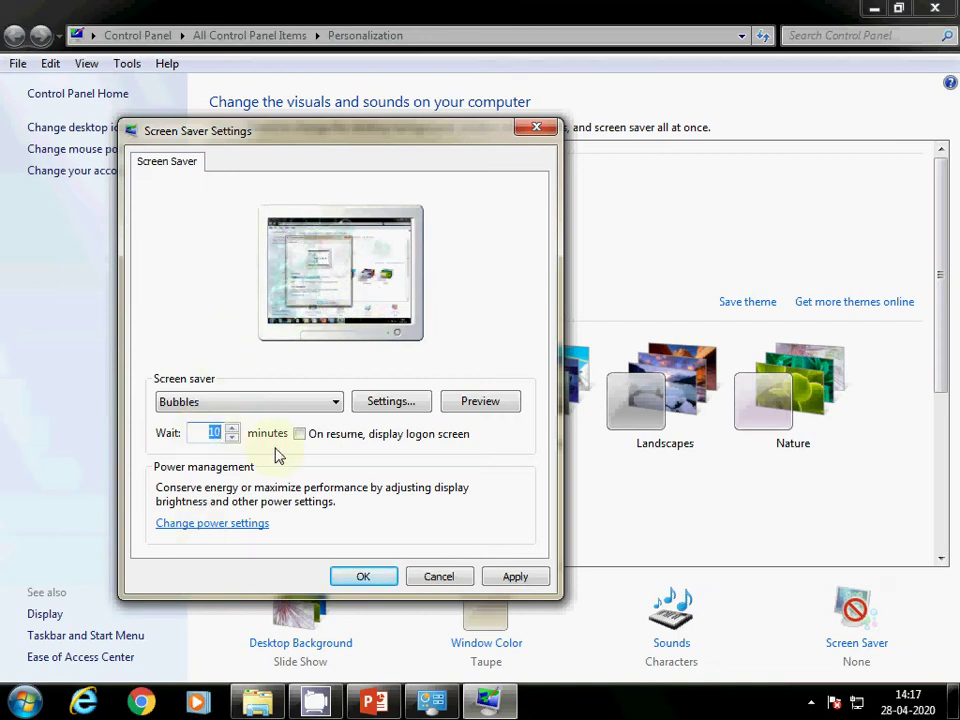
type("1")
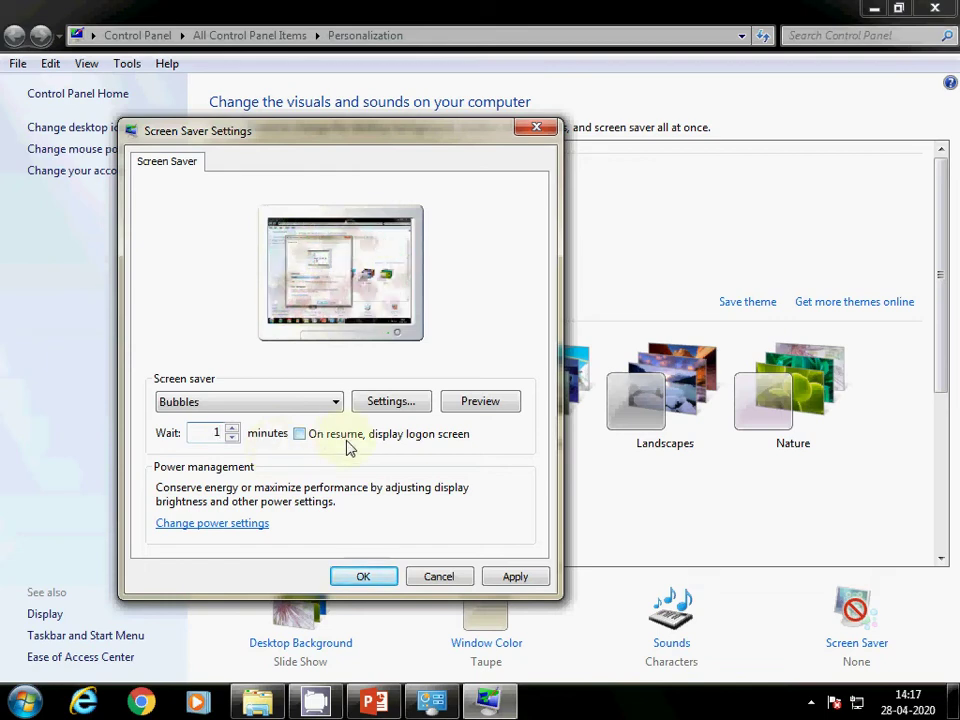
left_click(538, 578)
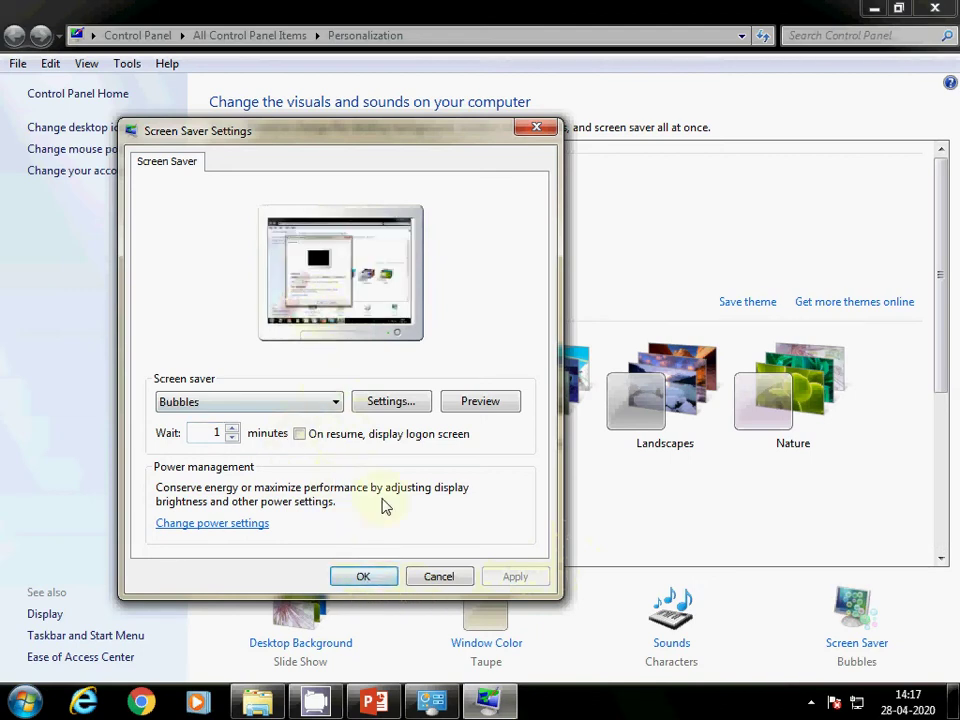
left_click(481, 405)
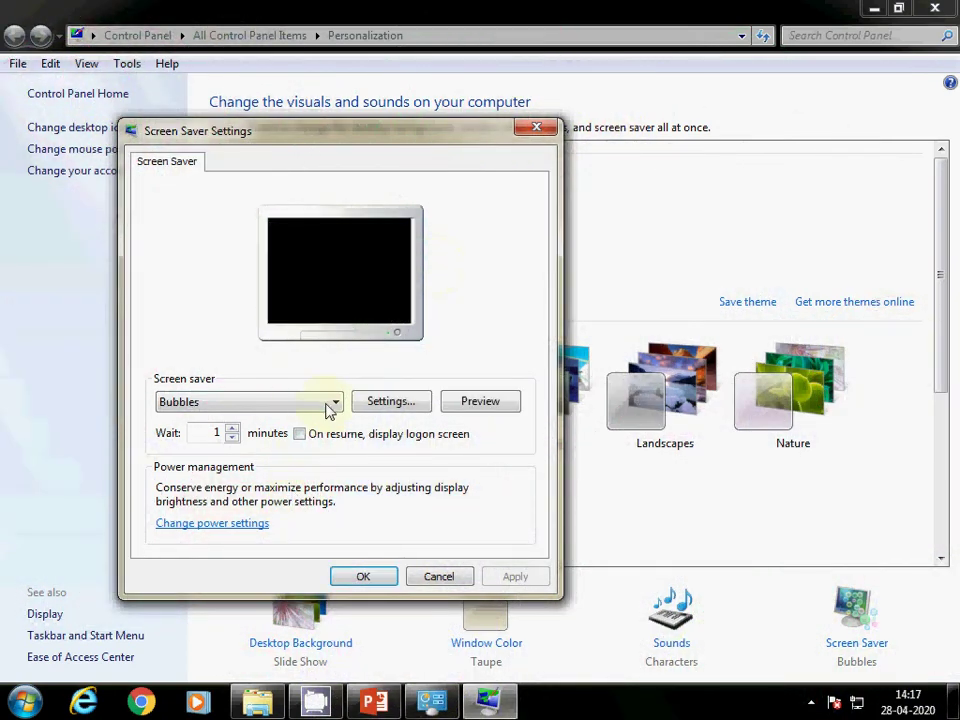
Try the Mystify screen saver with a full-screen preview, and select Photos to view it in the small preview
left_click(330, 406)
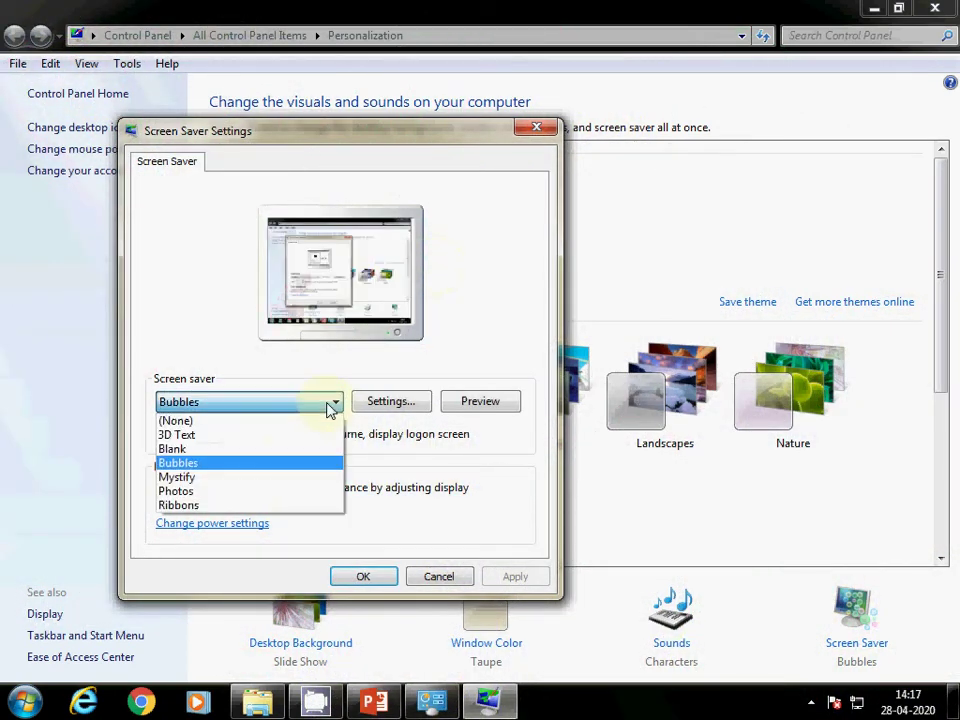
left_click(207, 478)
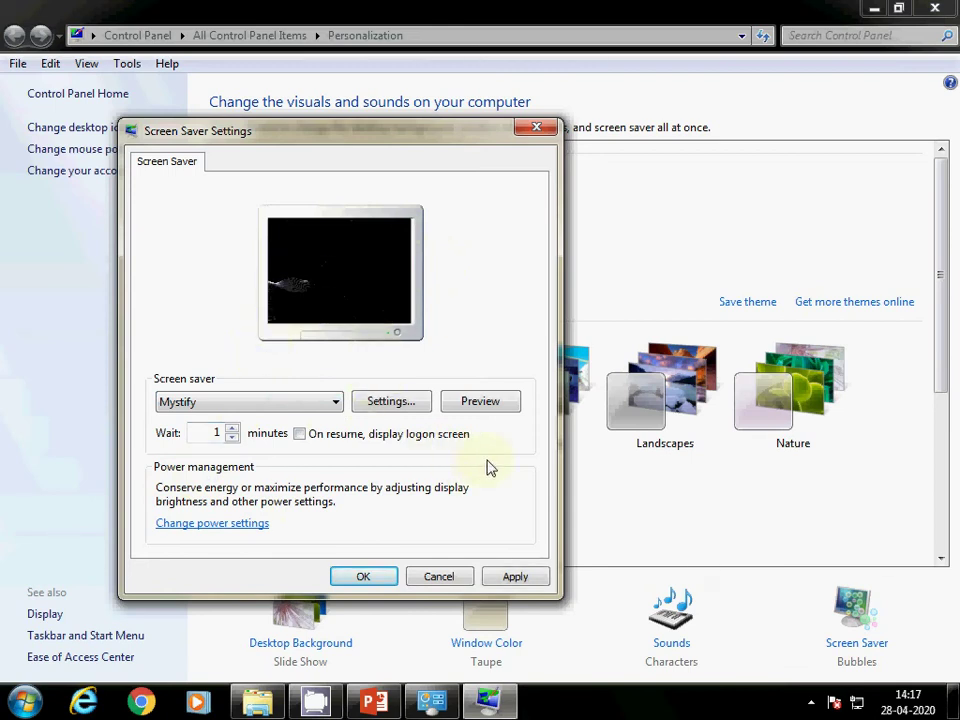
left_click(477, 404)
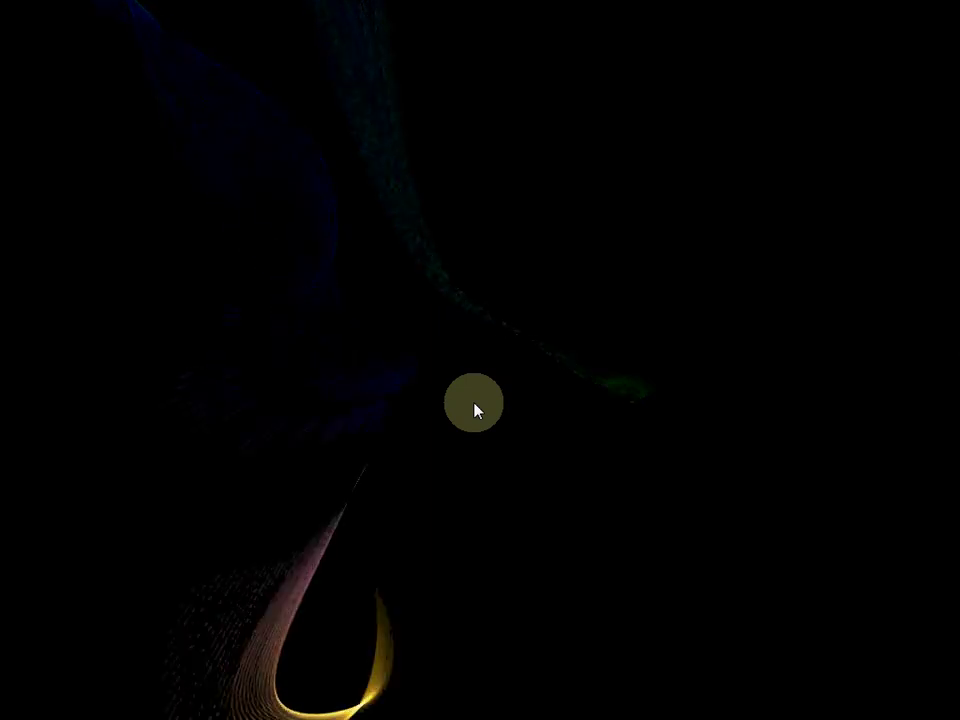
mouse_move(414, 252)
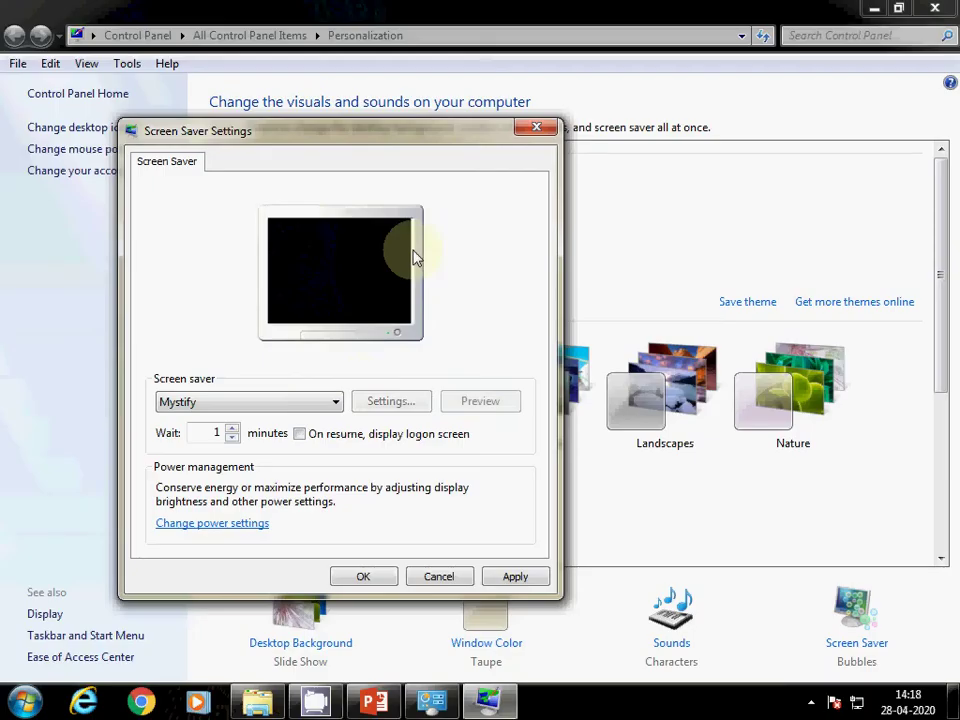
left_click(323, 402)
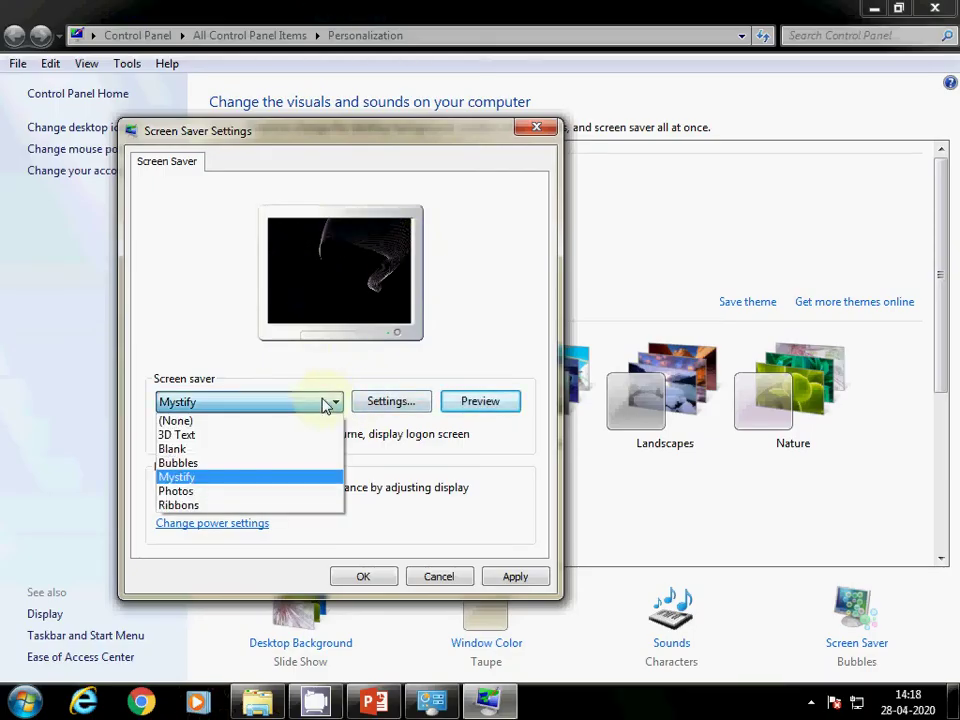
left_click(226, 493)
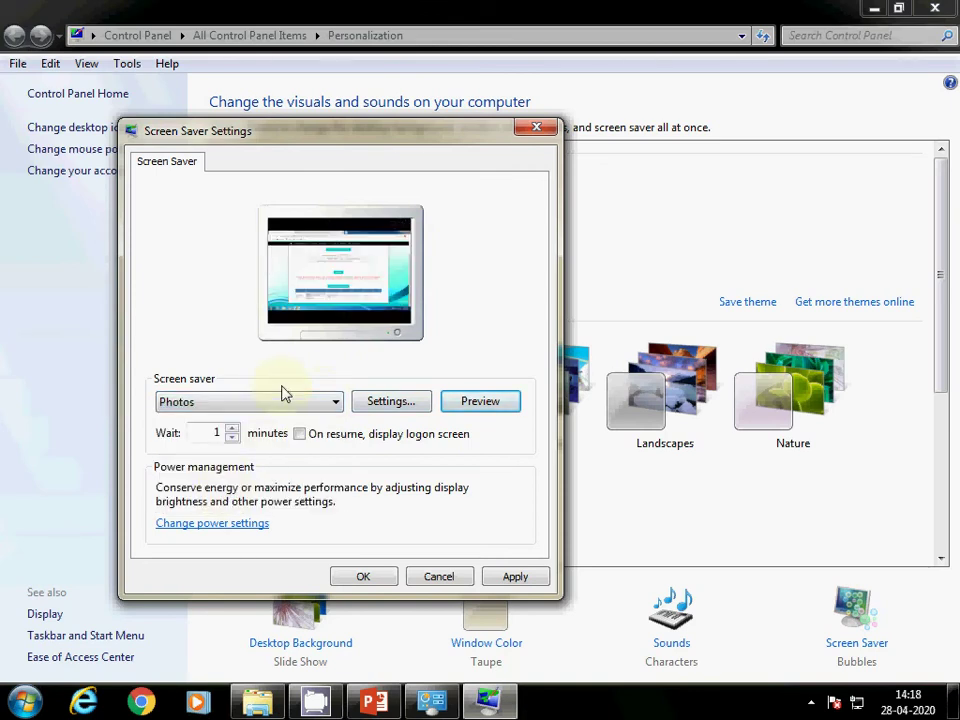
Select the 3D Text screen saver, set its custom text to SPV and preview it full screen
left_click(335, 408)
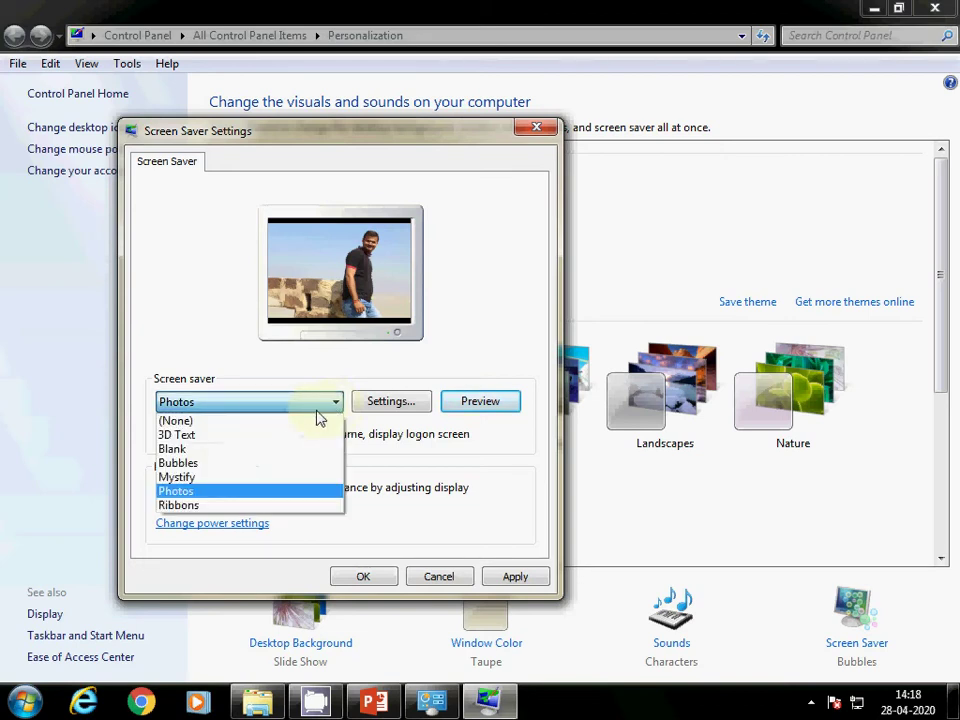
left_click(192, 435)
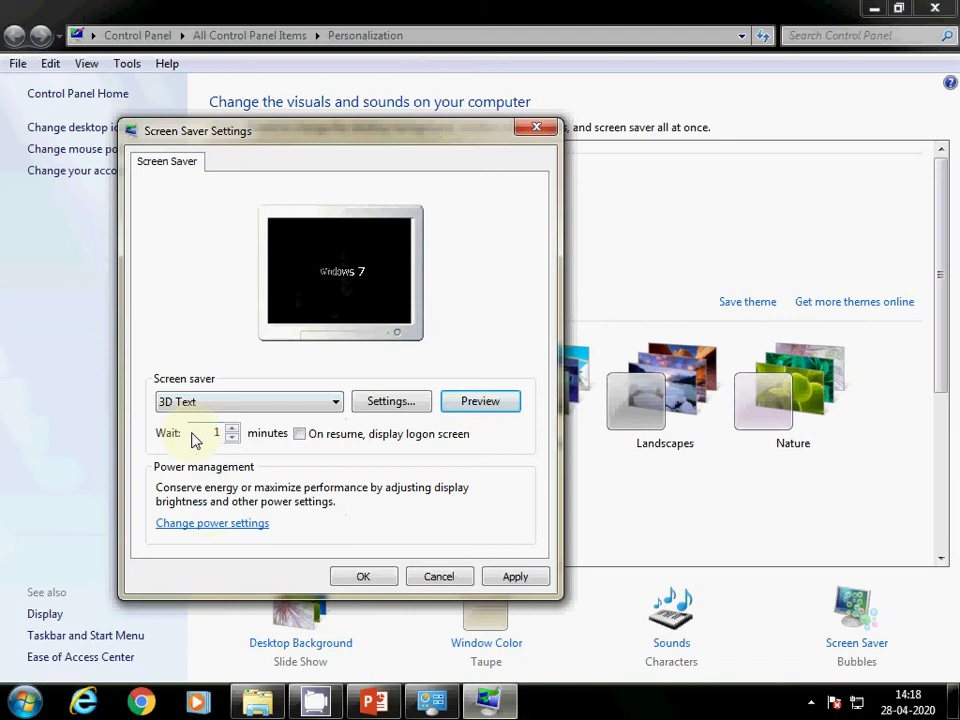
left_click(398, 402)
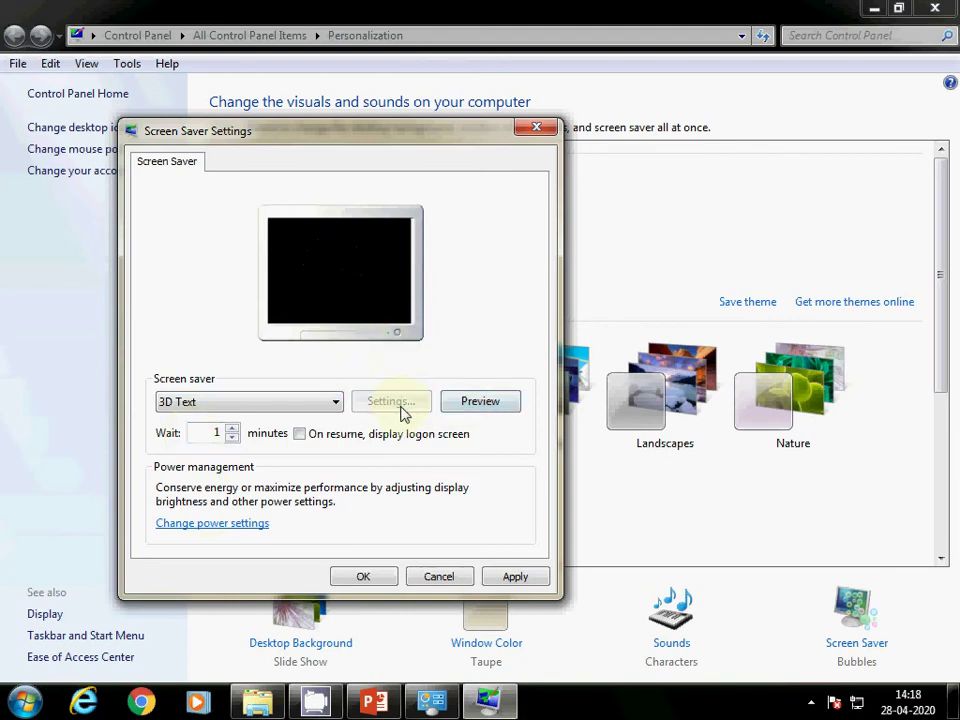
left_click_drag(321, 250, 262, 251)
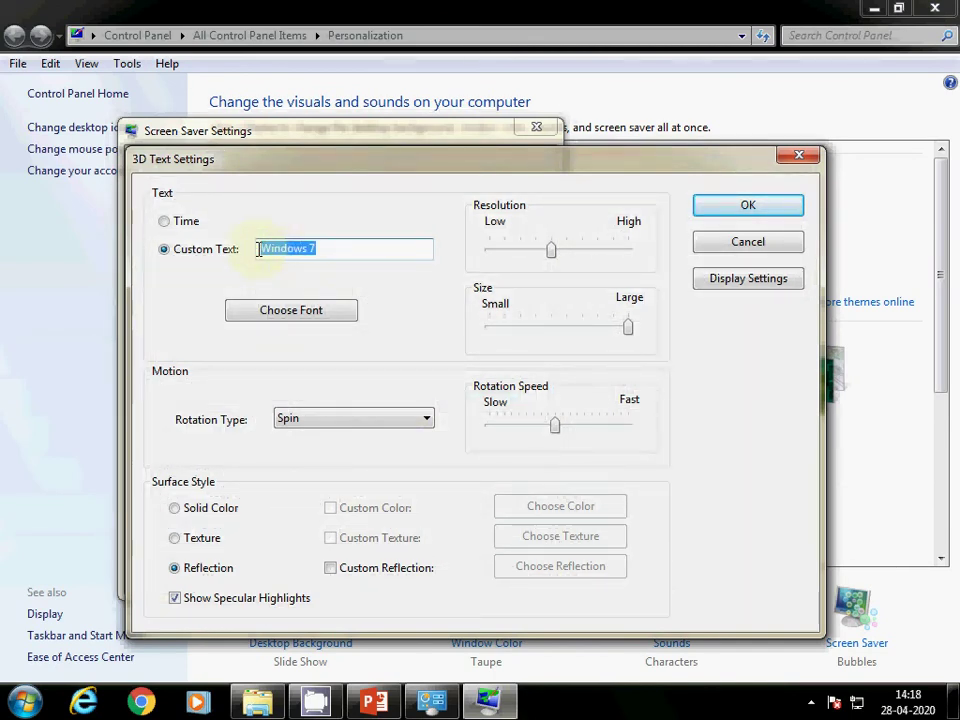
type("SPV")
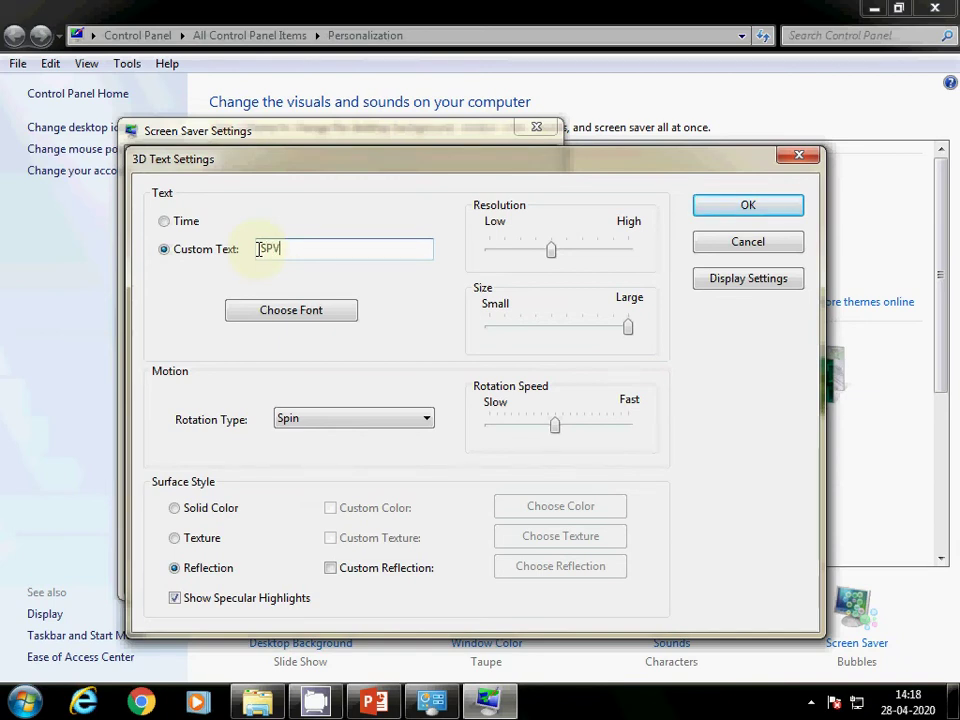
left_click(724, 210)
left_click(492, 413)
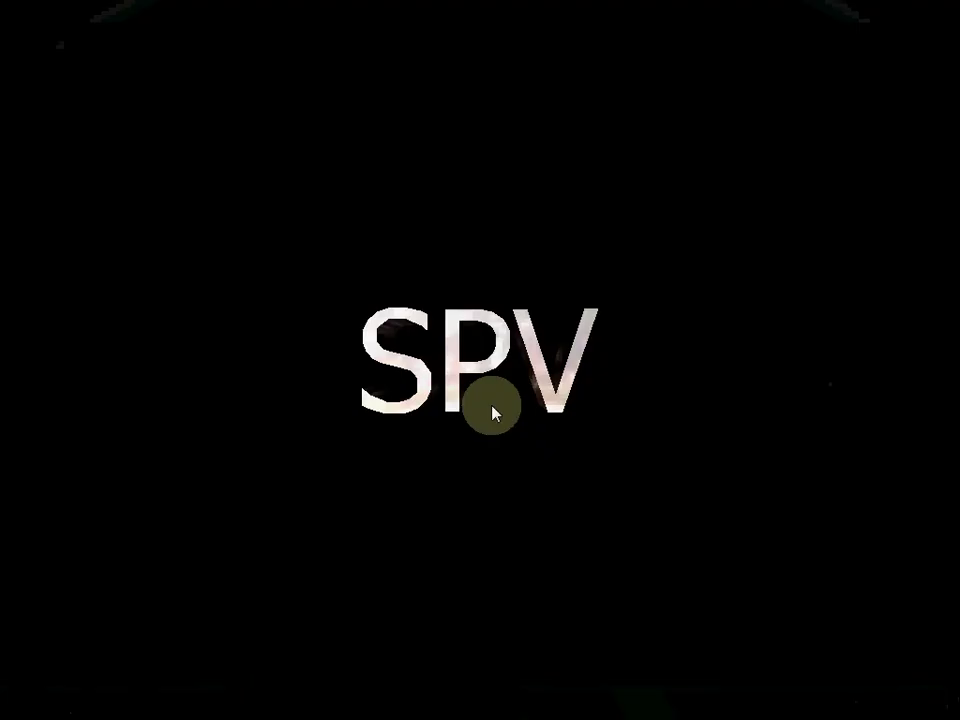
left_click(505, 403)
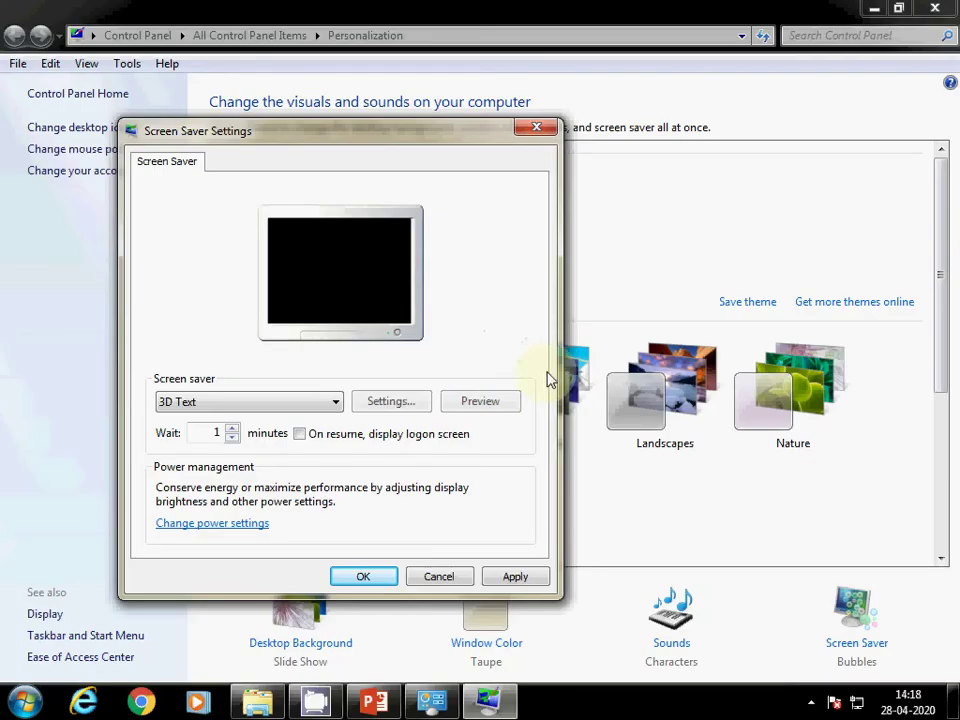
Set the 3D text's rotation type to See-saw and accept the settings
left_click(392, 403)
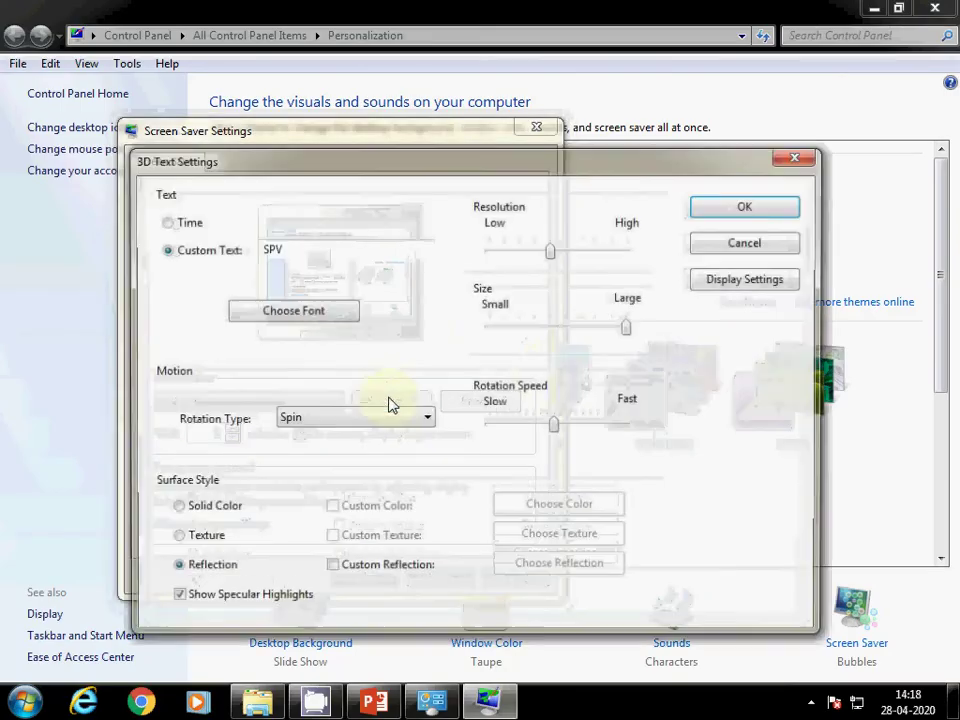
left_click(360, 422)
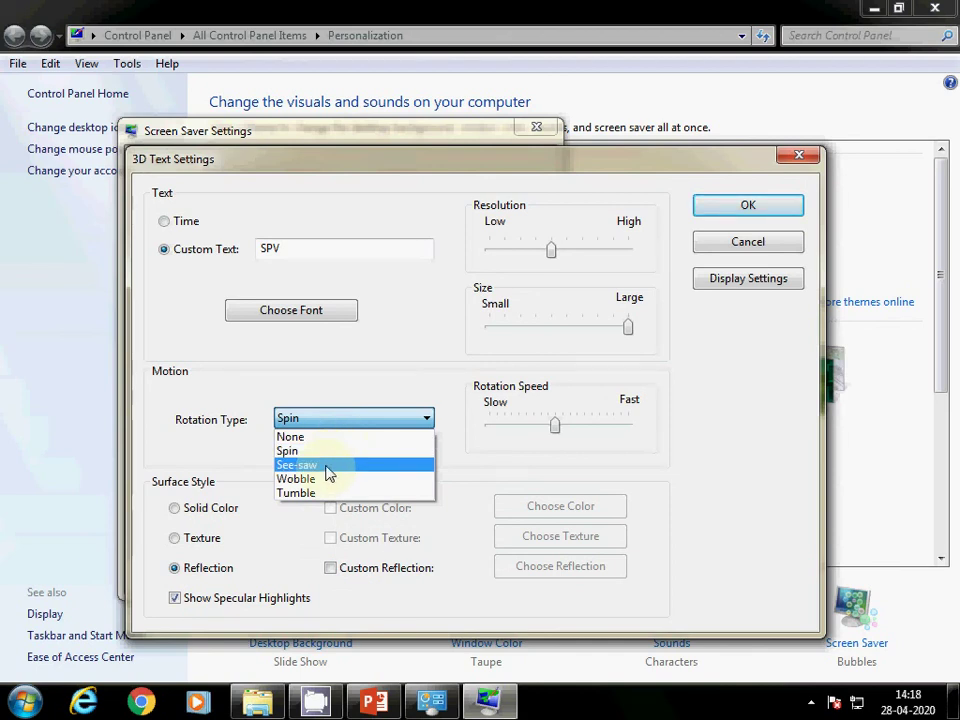
left_click(329, 466)
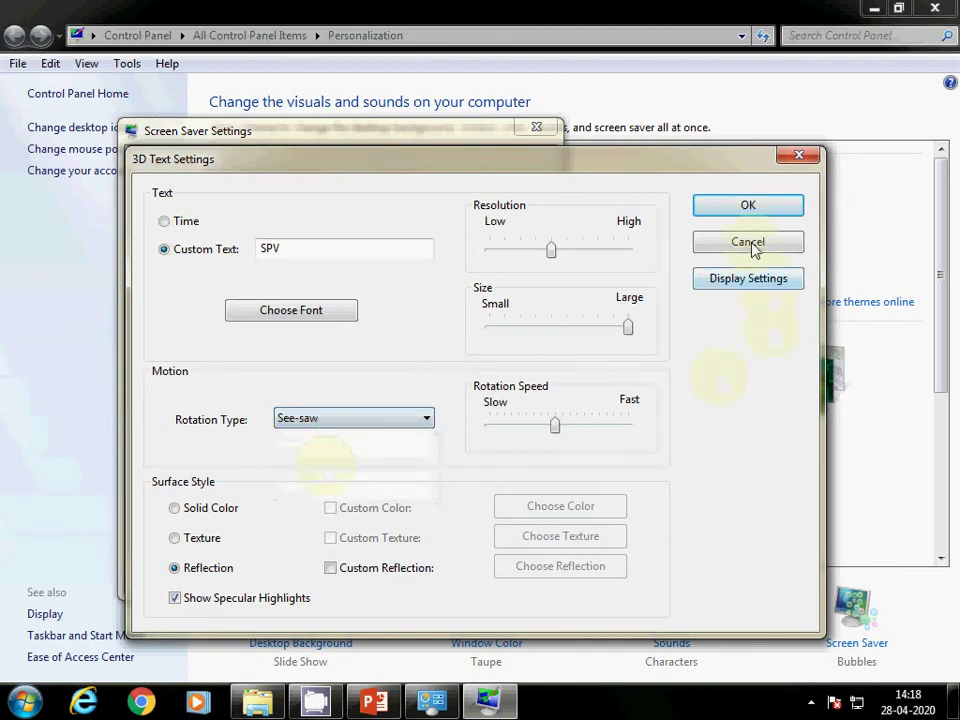
left_click(748, 206)
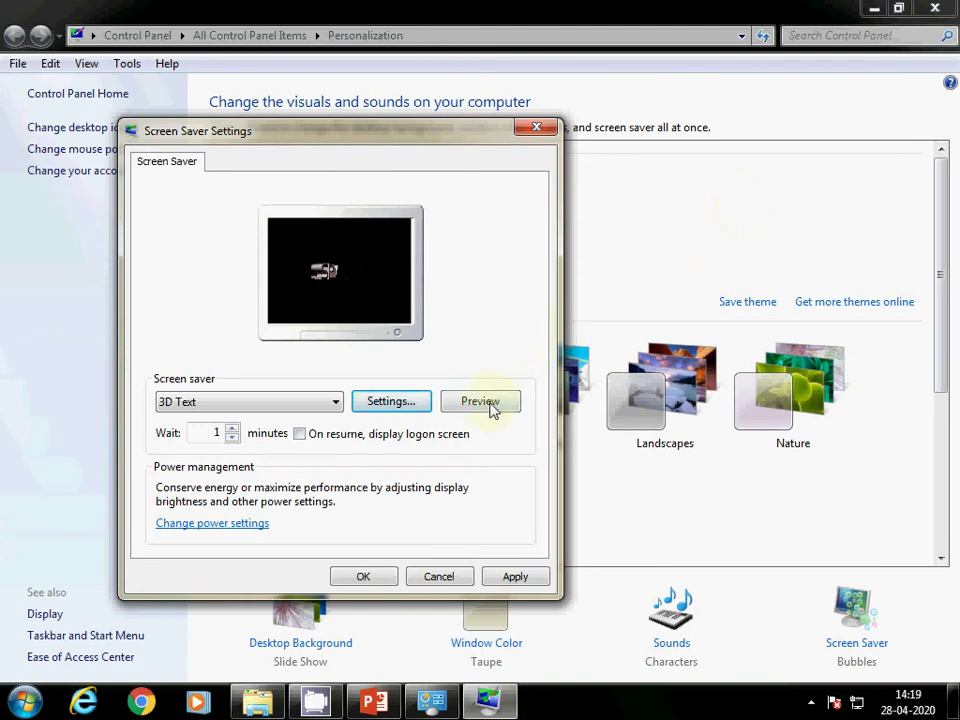
Give the 3D text a solid custom blue color (red 12, green 54, blue 226) and apply the screen saver settings
left_click(392, 404)
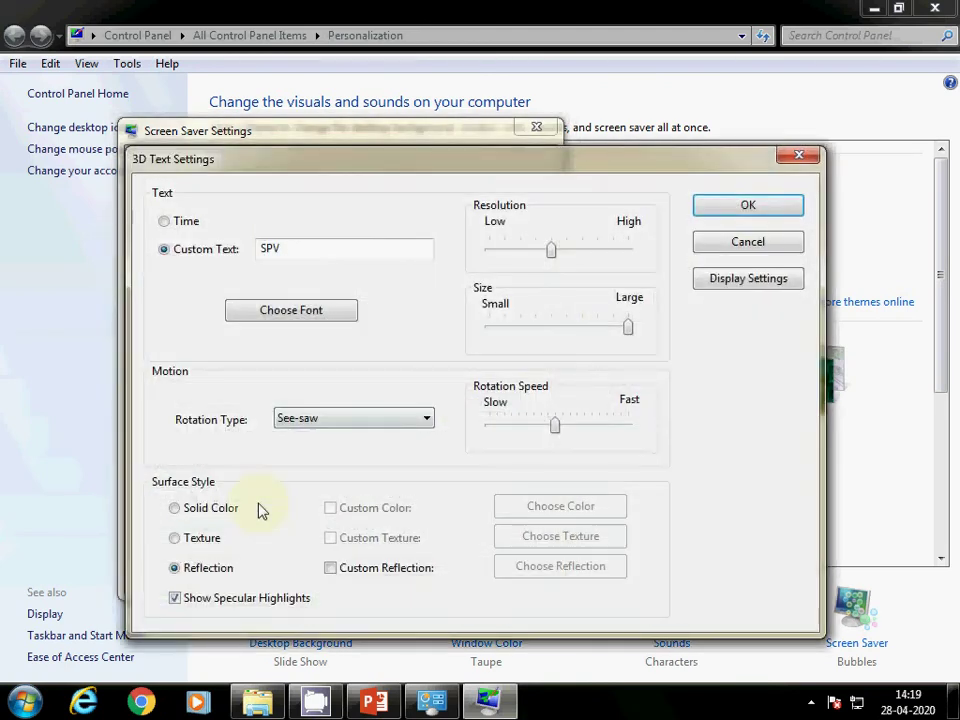
left_click(192, 510)
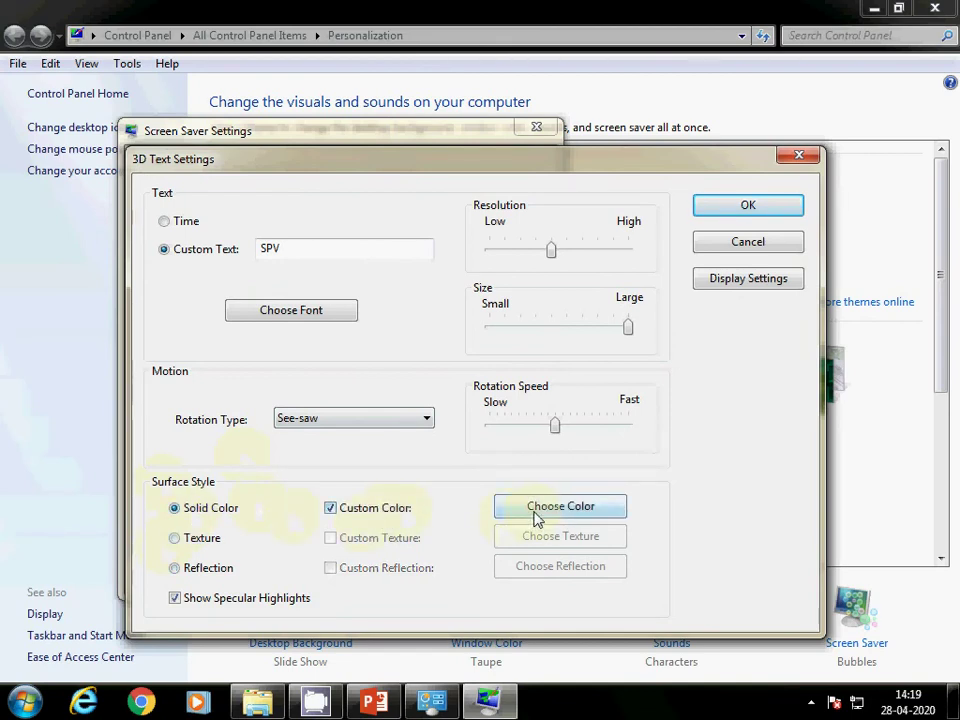
left_click(536, 510)
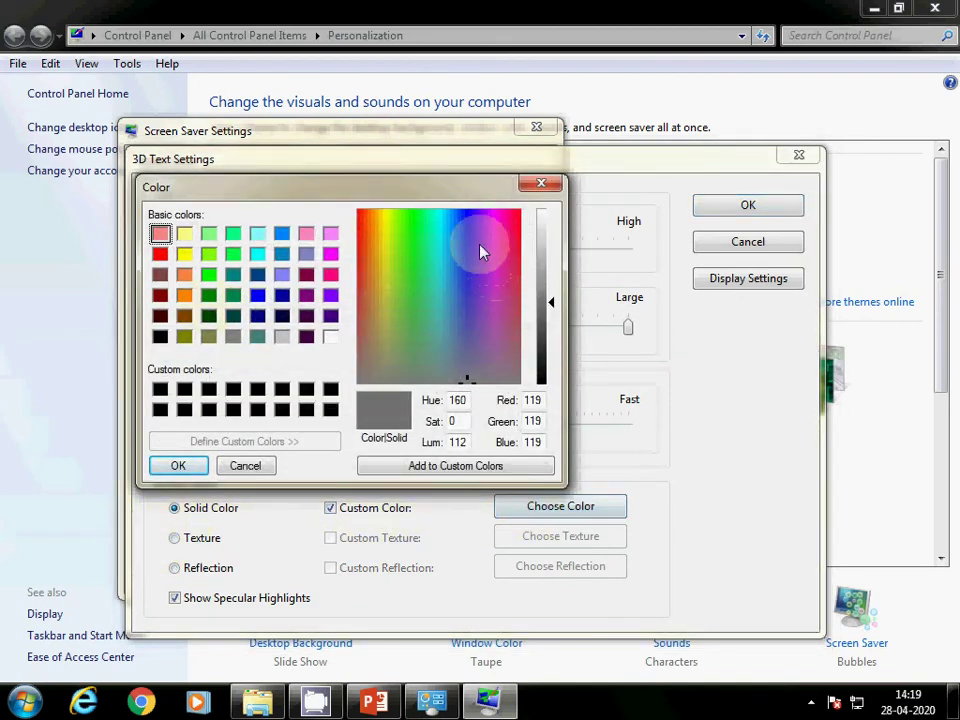
left_click(461, 229)
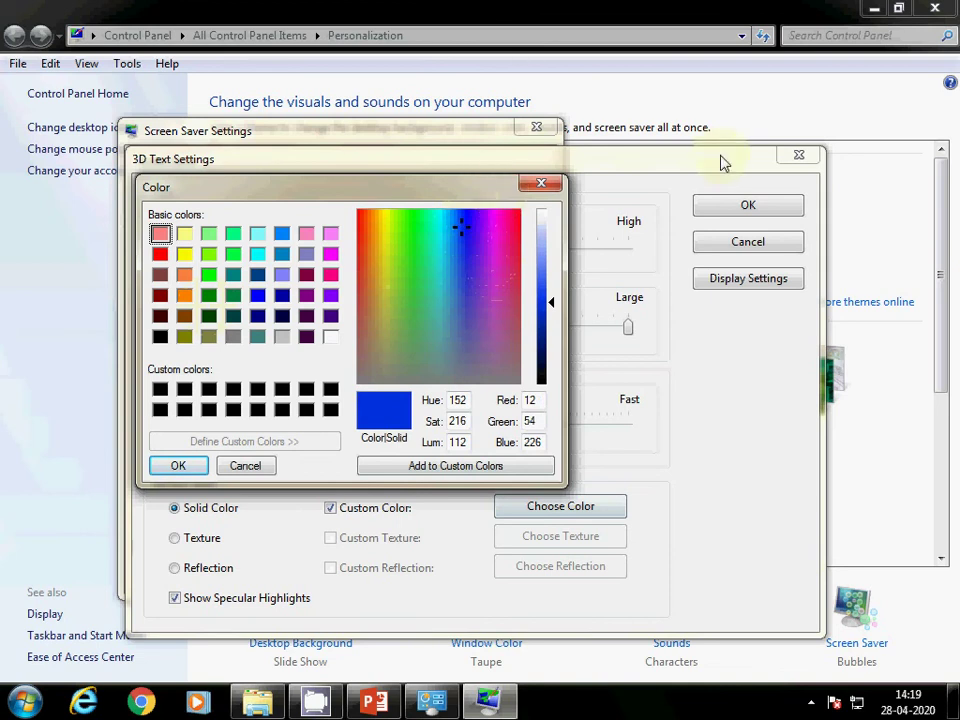
left_click(180, 464)
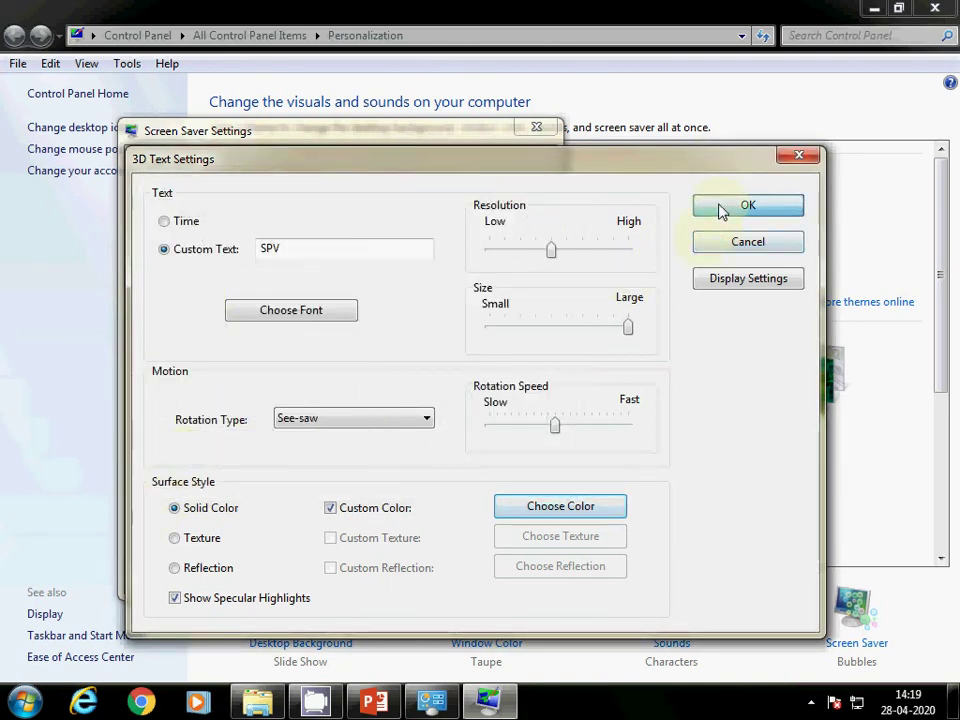
left_click(722, 208)
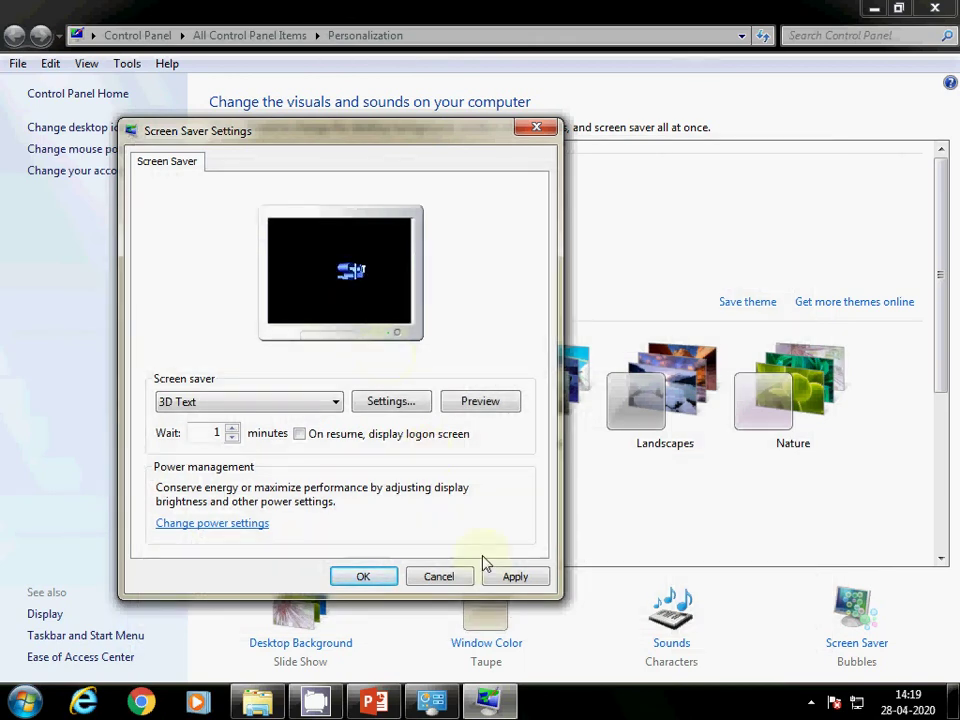
left_click(518, 578)
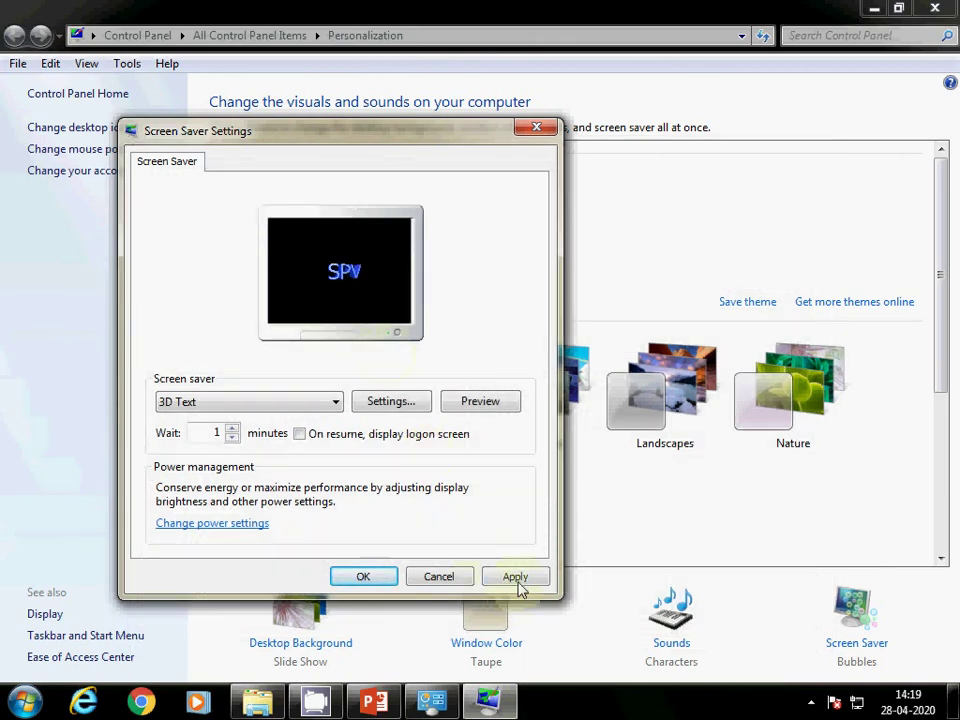
left_click(358, 578)
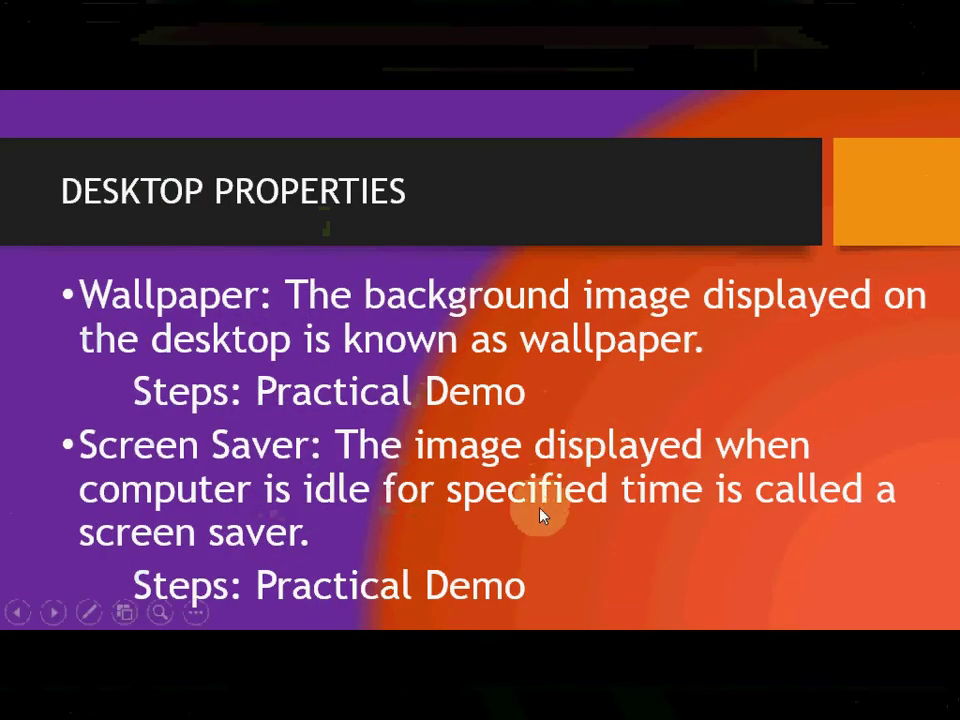
Advance the presentation through the Gadgets slide's bullet points and return to the desktop
left_click(540, 515)
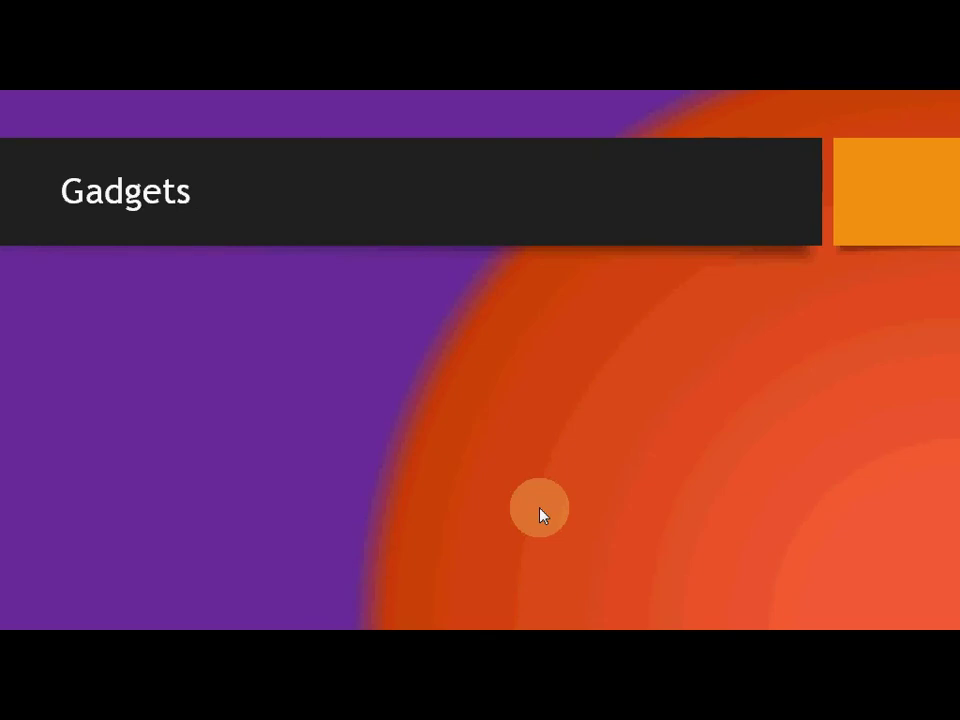
left_click(540, 508)
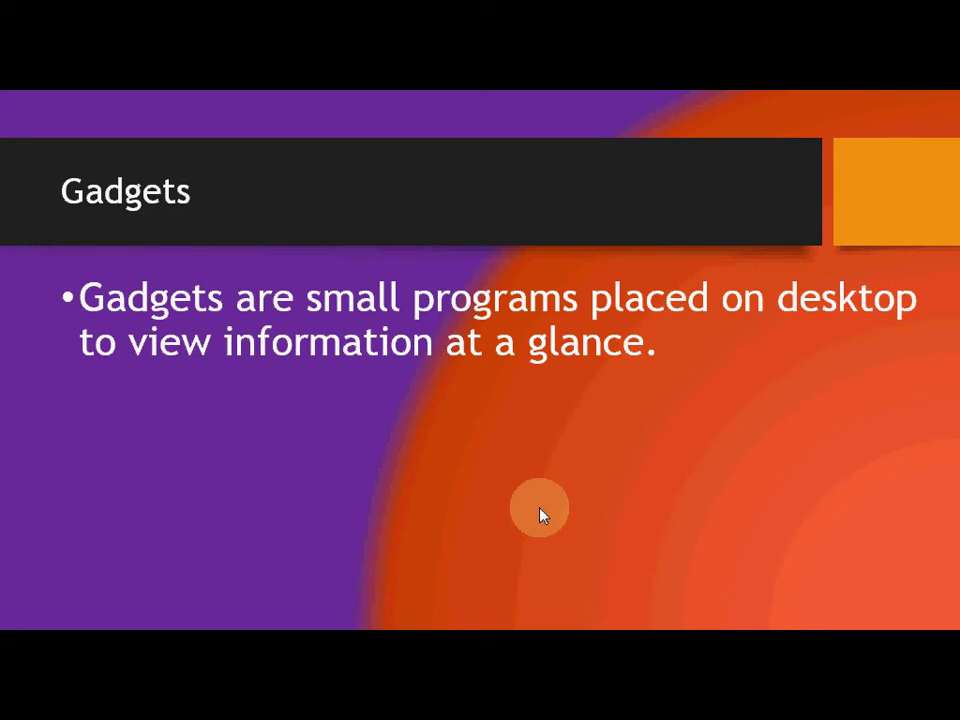
left_click(540, 508)
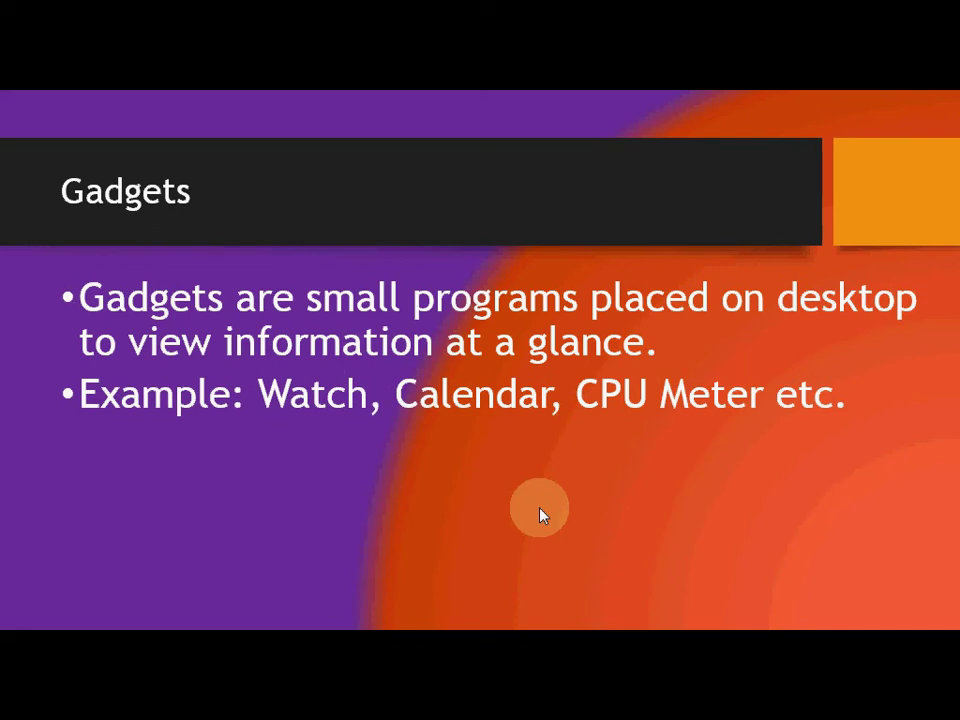
left_click(540, 513)
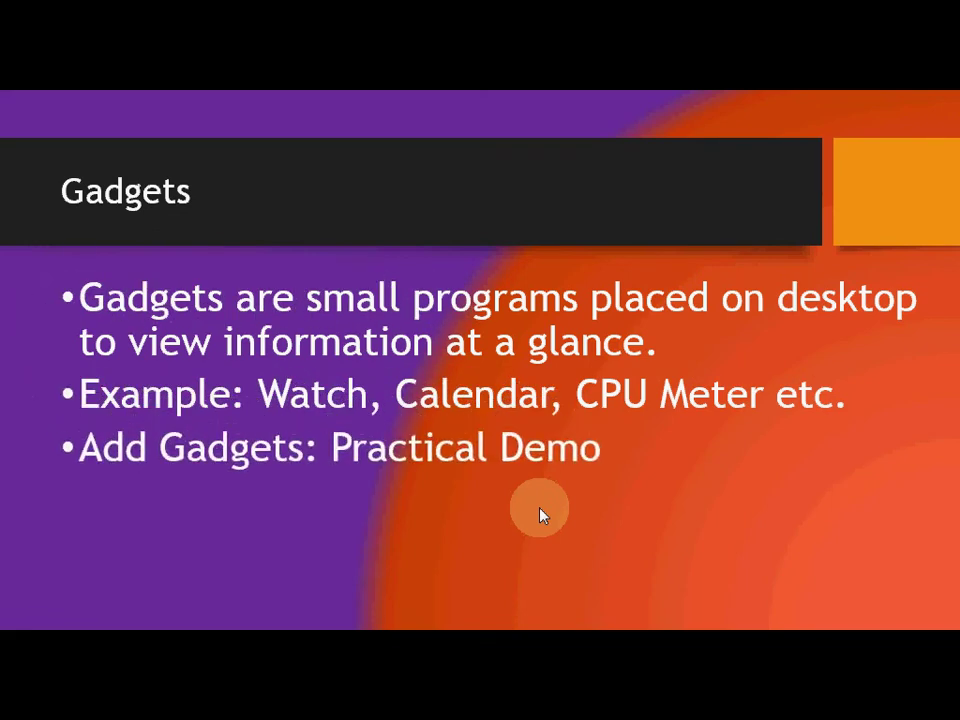
left_click(540, 513)
left_click(540, 513)
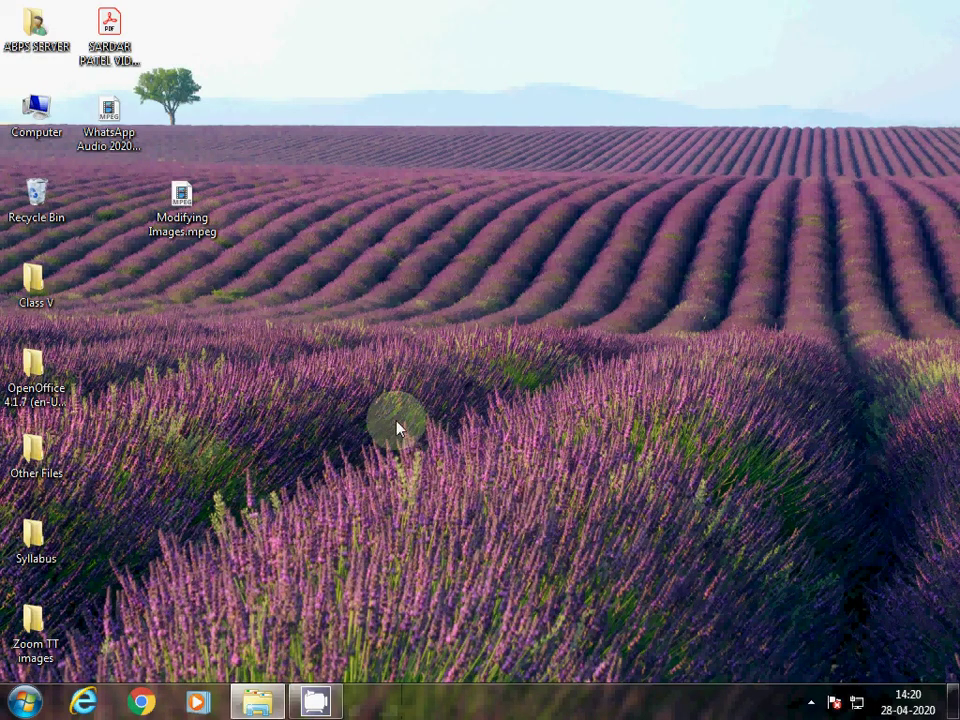
Open the desktop gadget gallery, add the Calendar and Clock gadgets, and place the clock in the desktop's lower-right corner
right_click(481, 251)
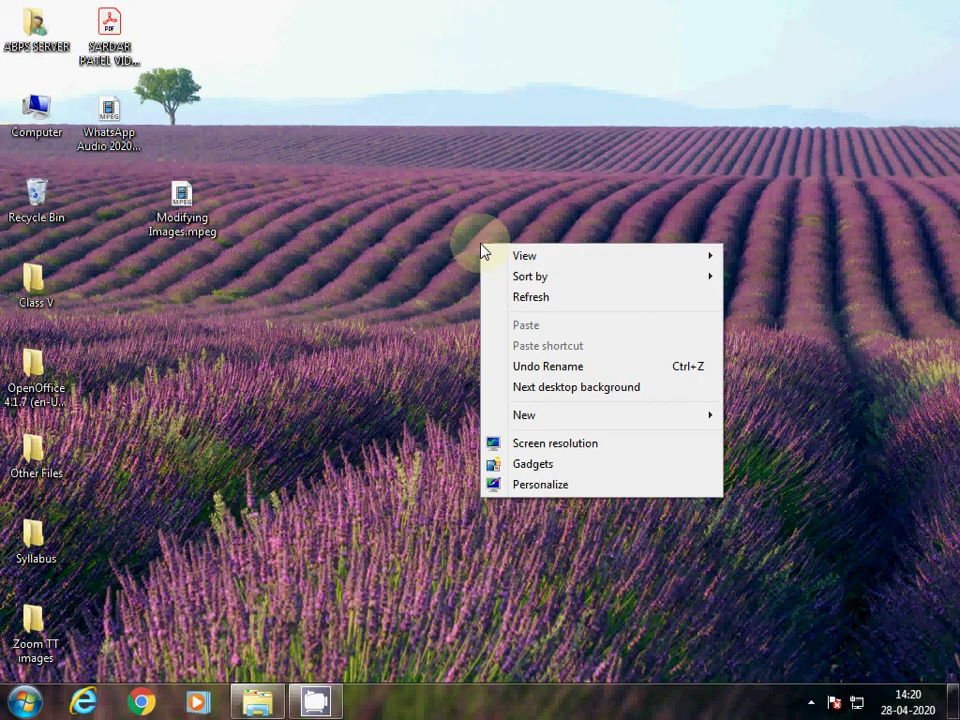
left_click(540, 466)
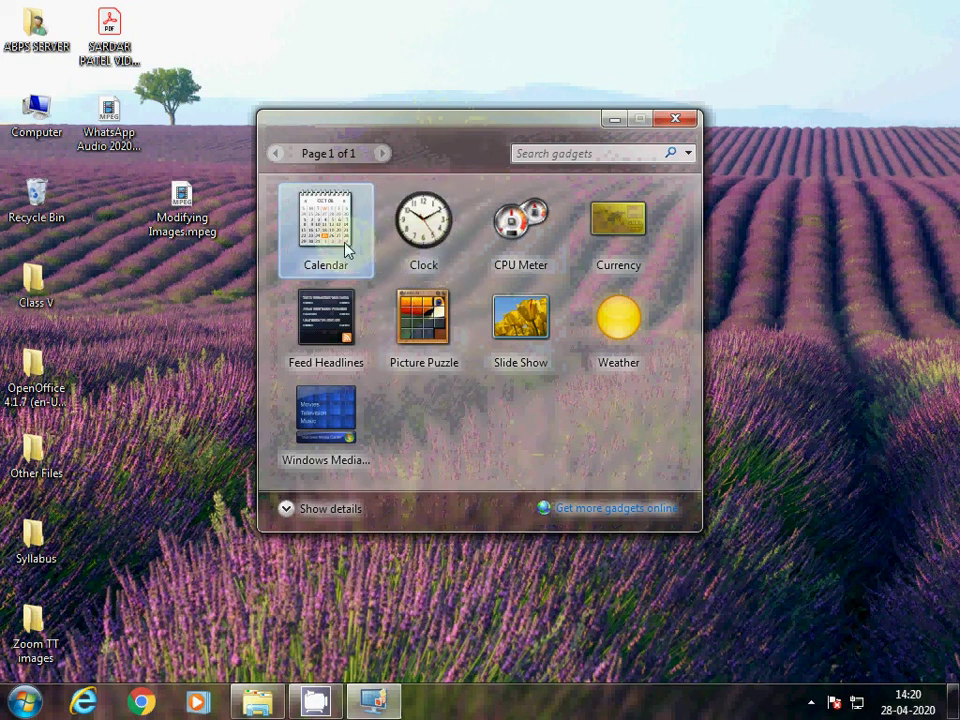
left_click_drag(348, 252, 866, 147)
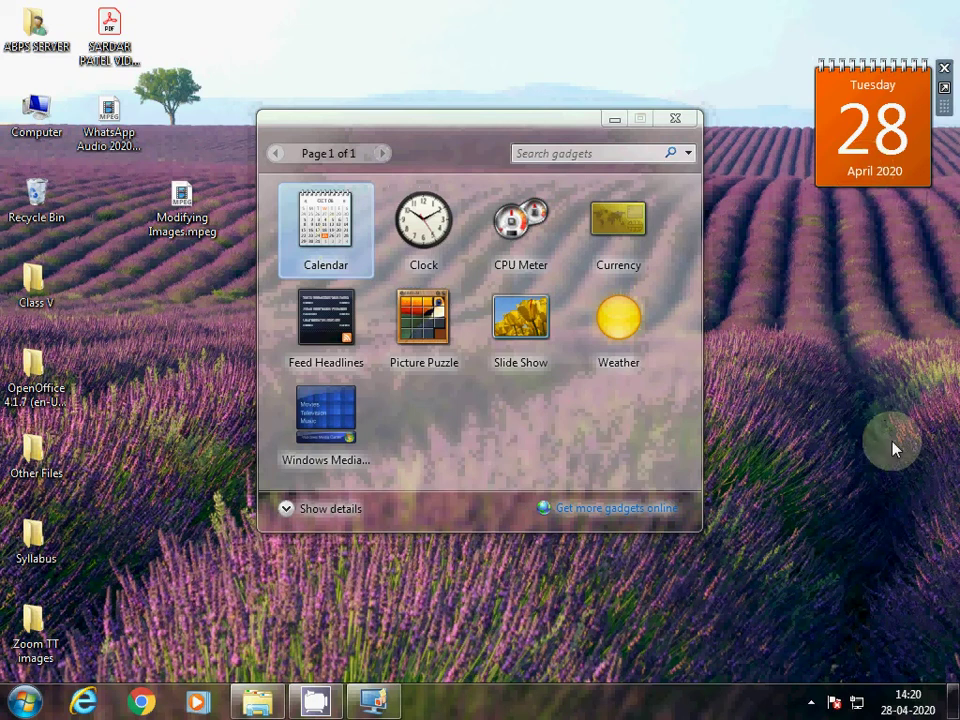
left_click_drag(423, 225, 770, 318)
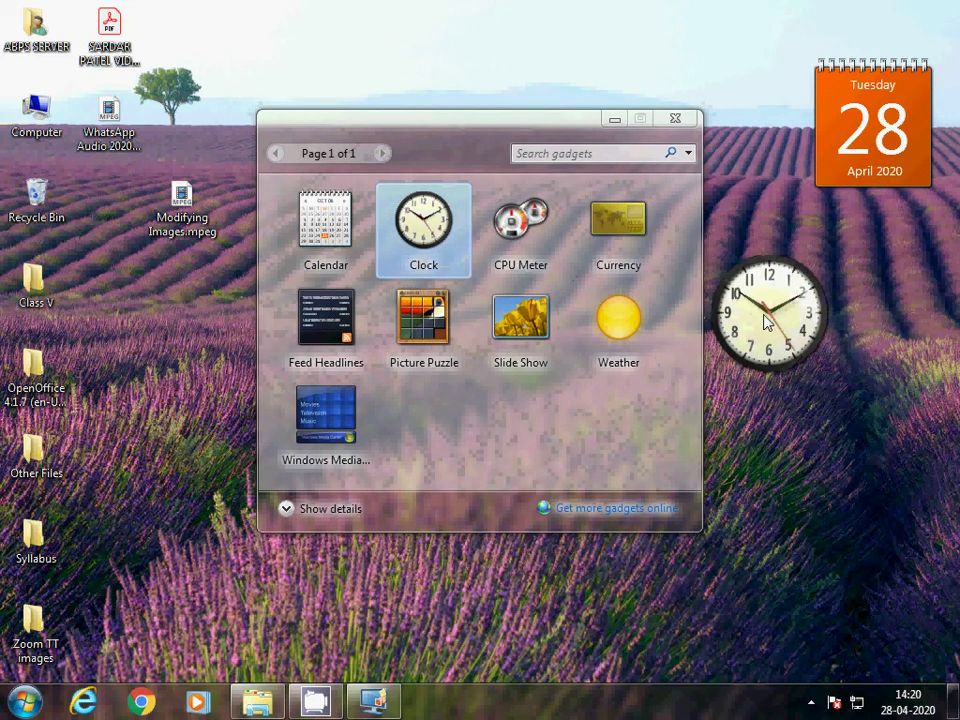
left_click_drag(806, 330, 912, 630)
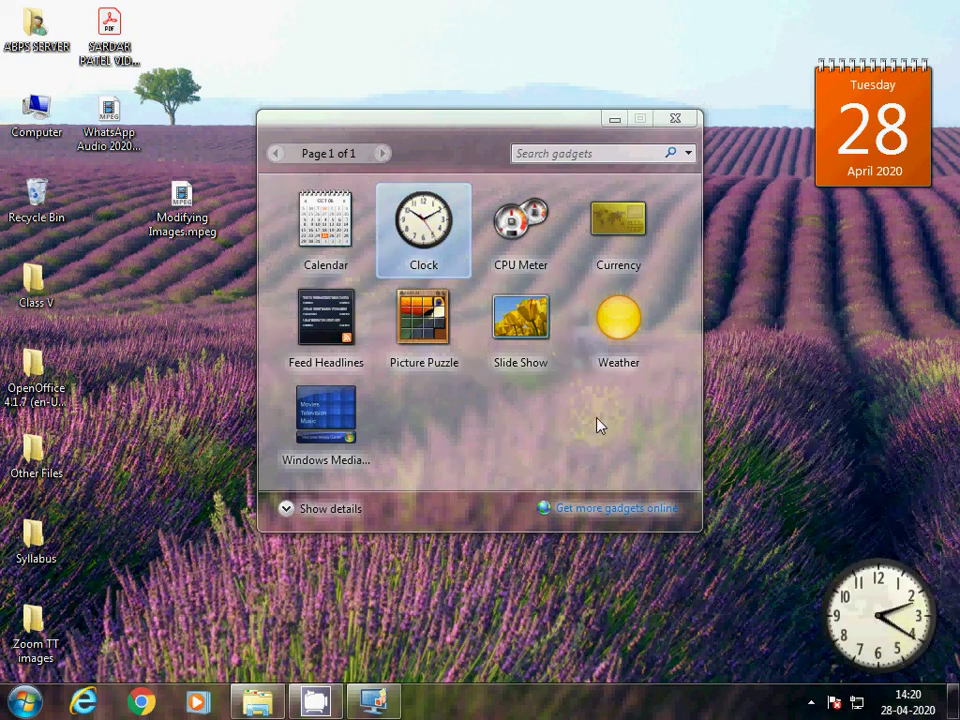
Add the Slide Show and Weather gadgets between the calendar and the clock, and remove both from the desktop
left_click_drag(520, 330, 856, 335)
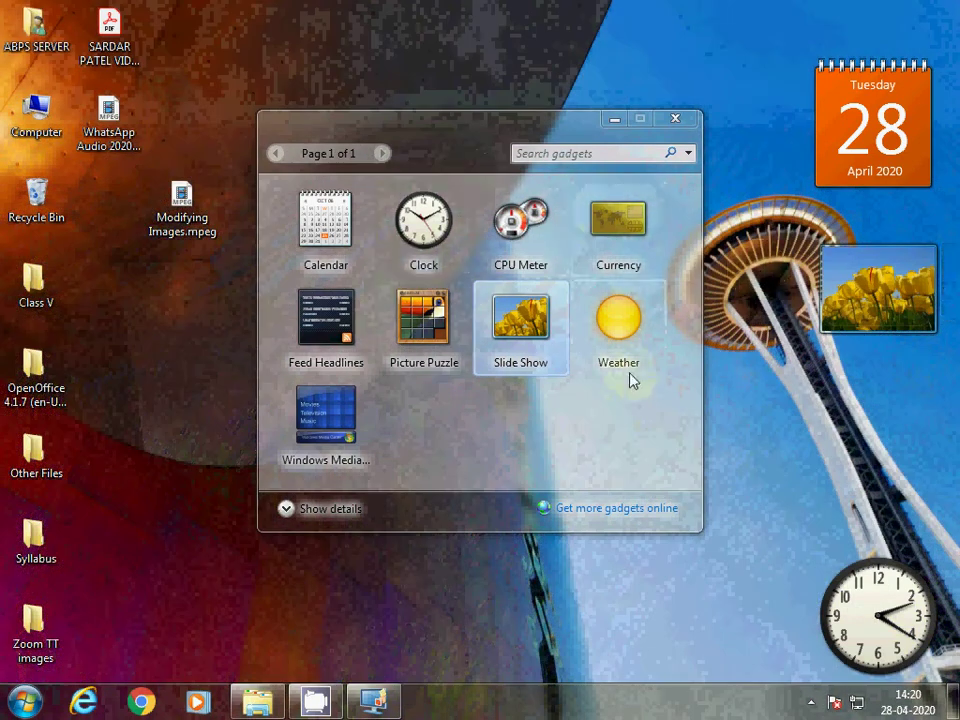
left_click_drag(642, 340, 886, 416)
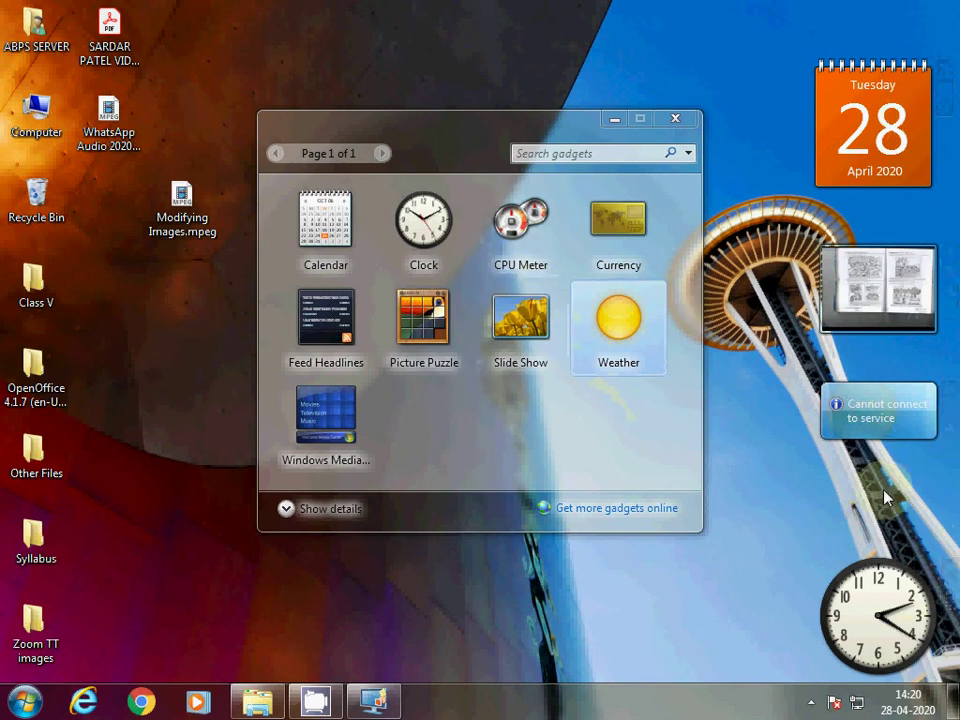
mouse_move(921, 292)
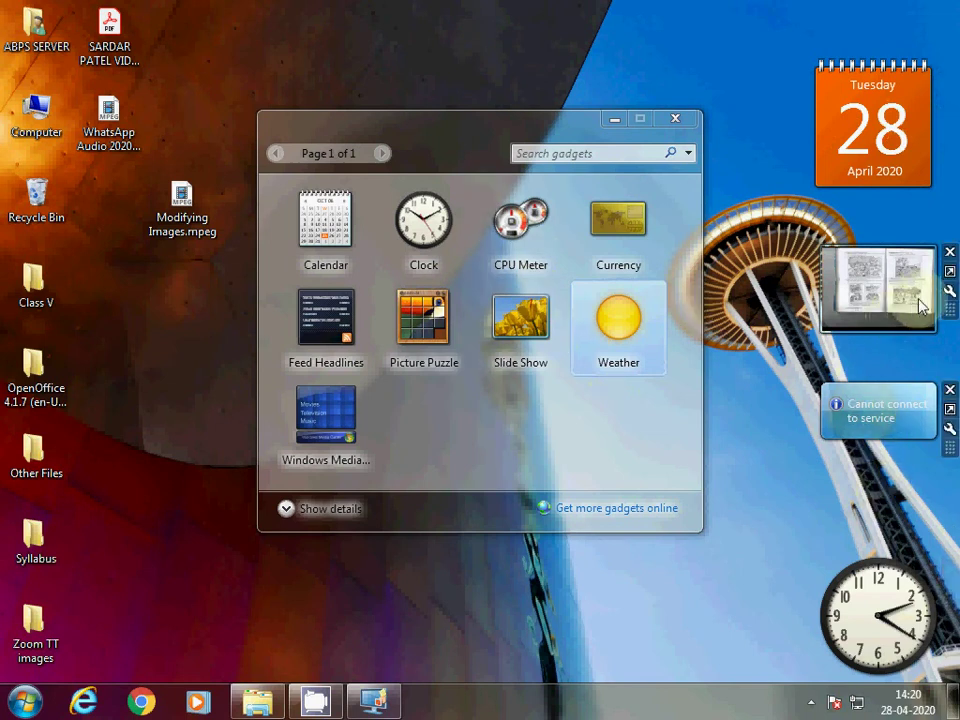
left_click(951, 255)
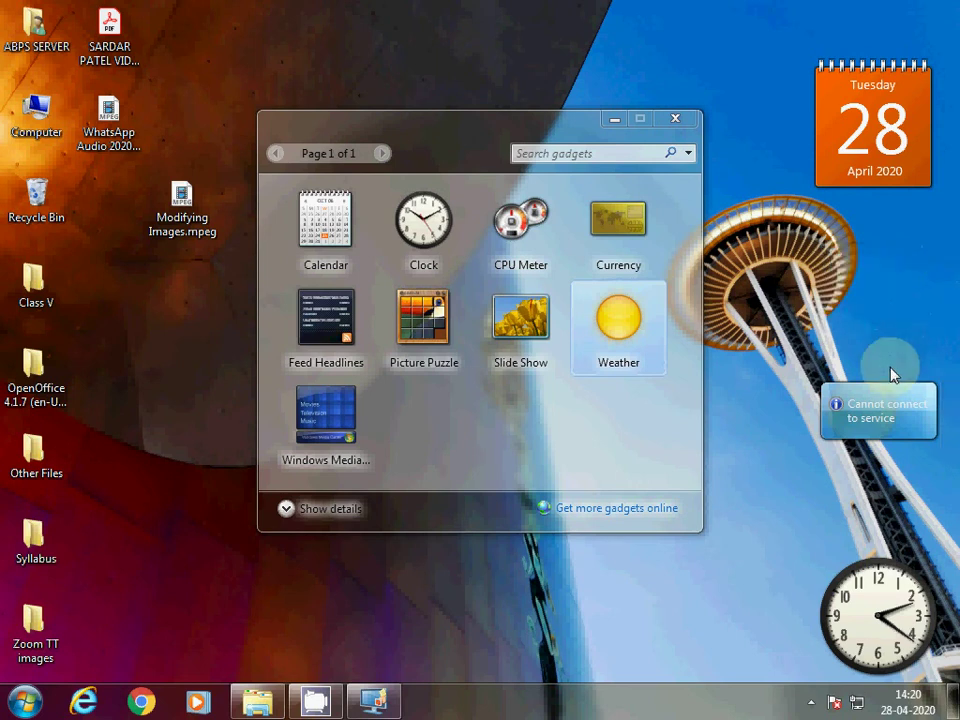
mouse_move(896, 411)
left_click(951, 391)
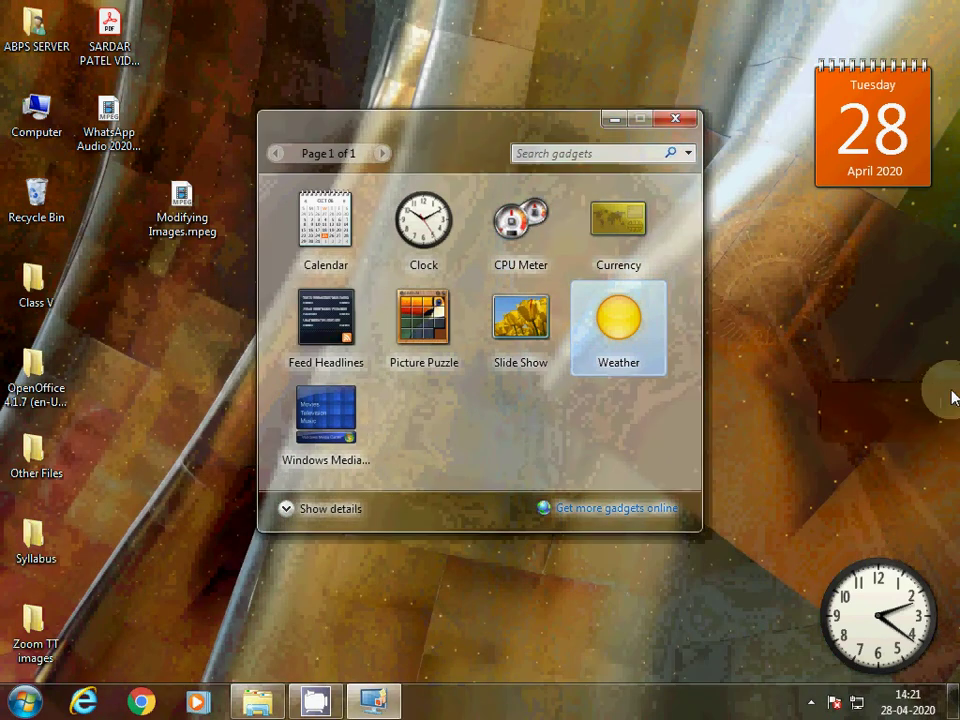
Move the clock gadget directly below the calendar and close the gadget gallery
left_click_drag(890, 575, 873, 263)
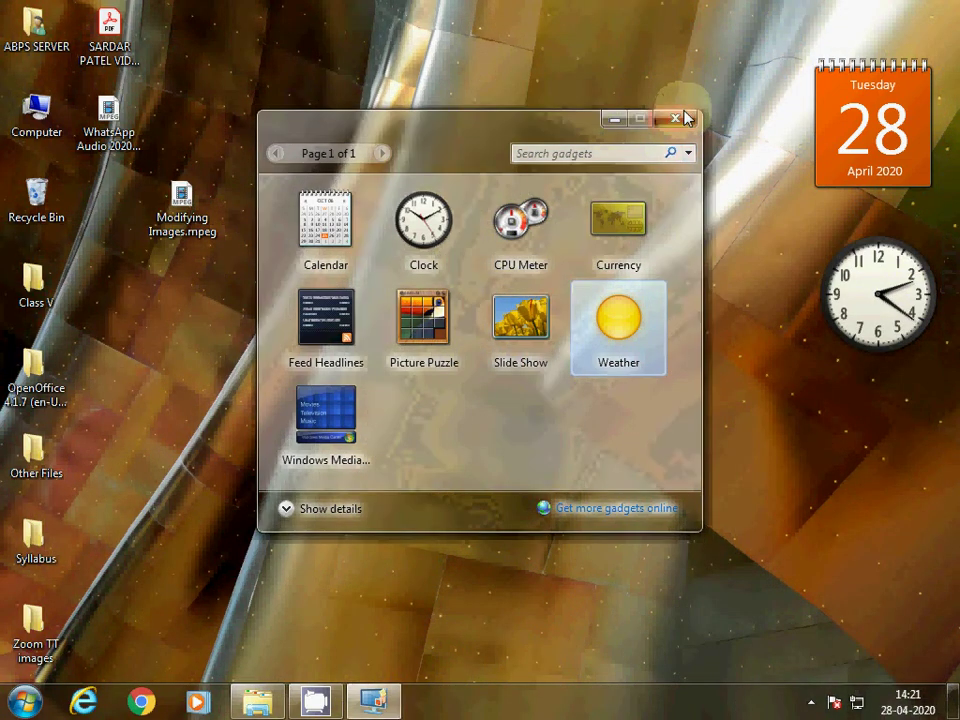
left_click(681, 117)
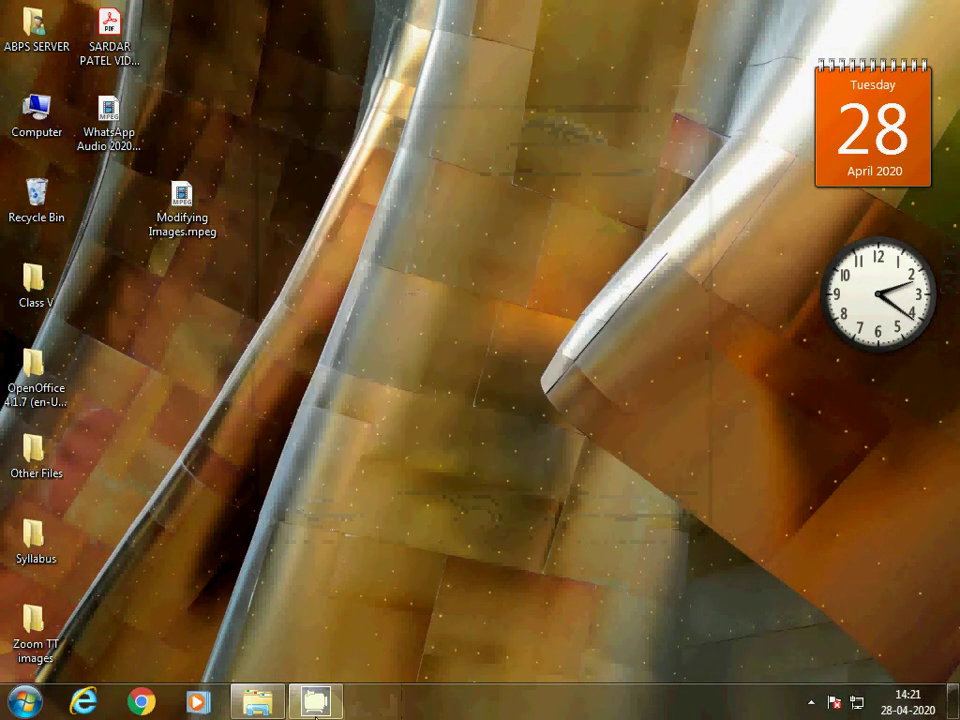
mouse_move(340, 708)
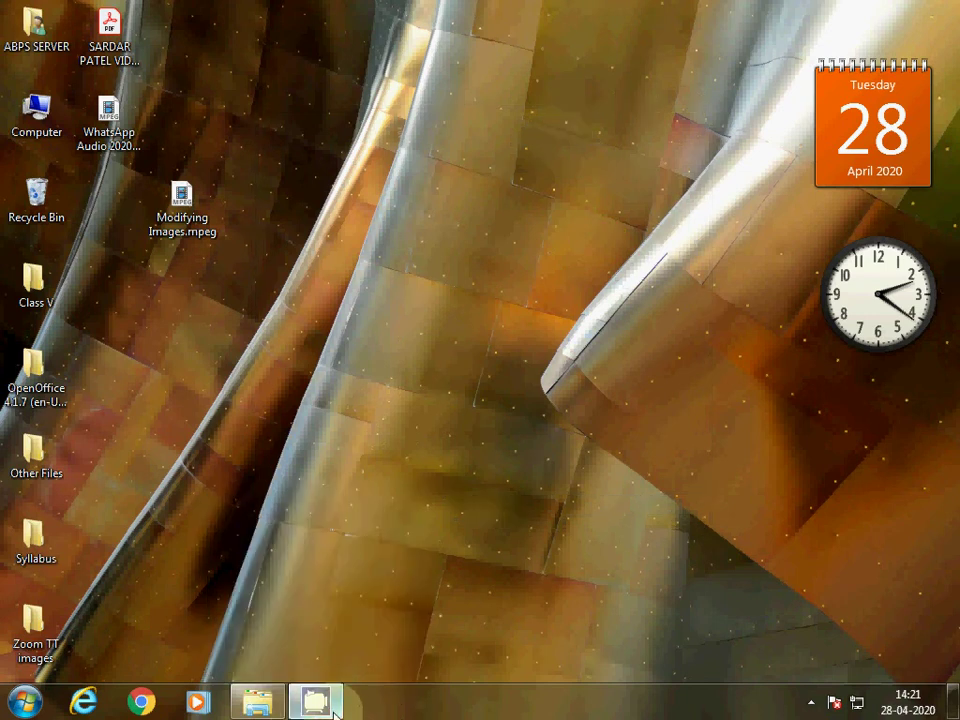
right_click(335, 708)
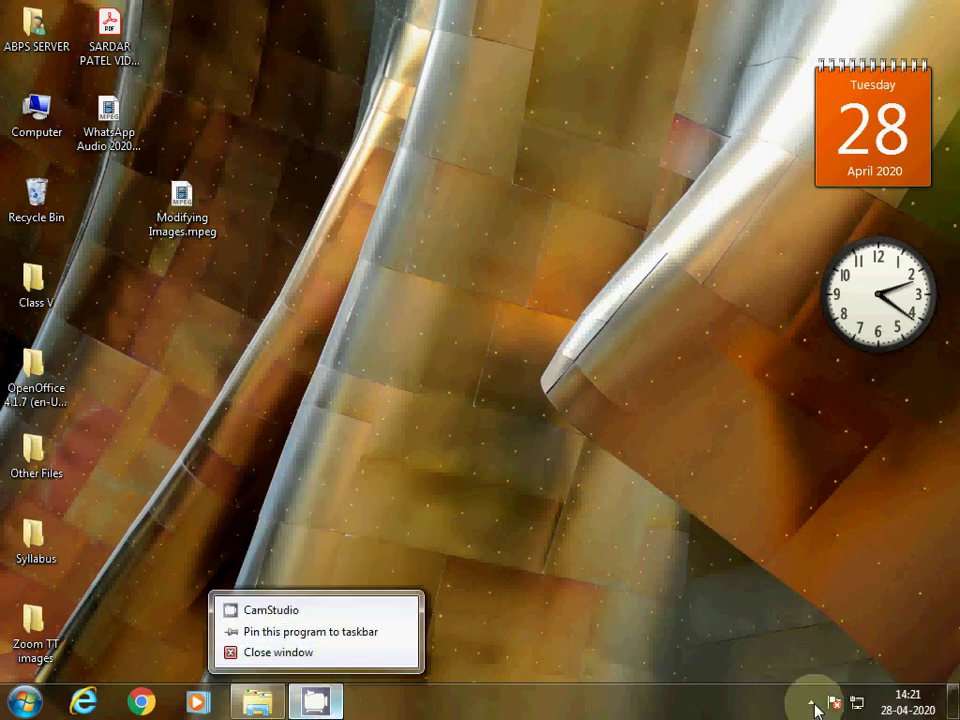